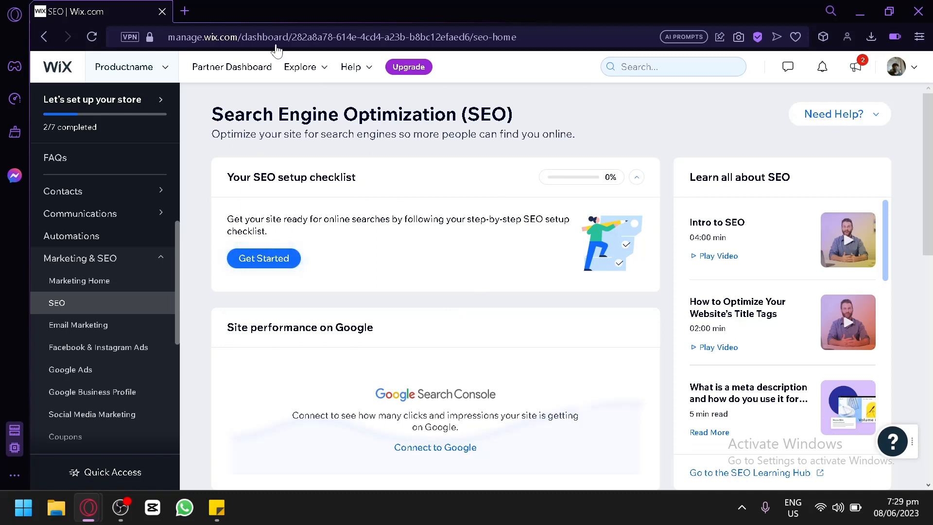
Open the SEO page from the site's Marketing & SEO section.
scroll(145, 234, up, 4)
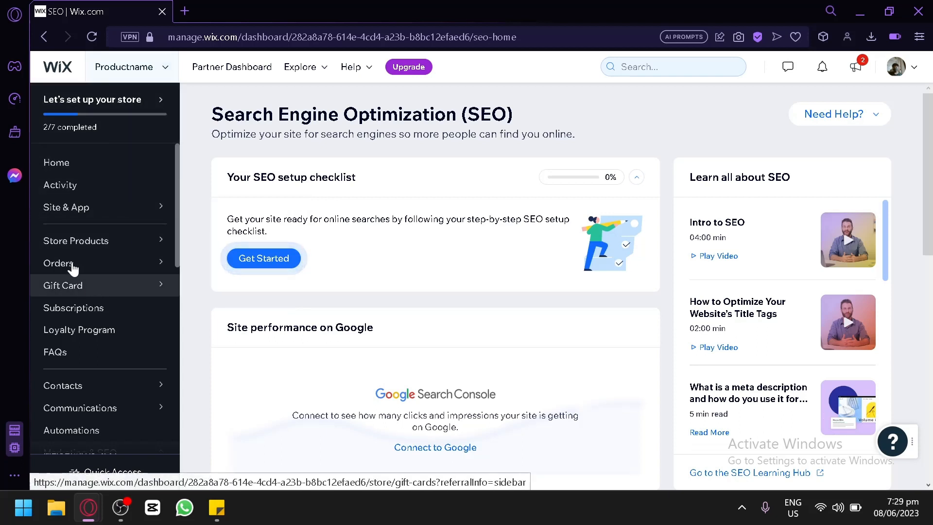
mouse_move(125, 270)
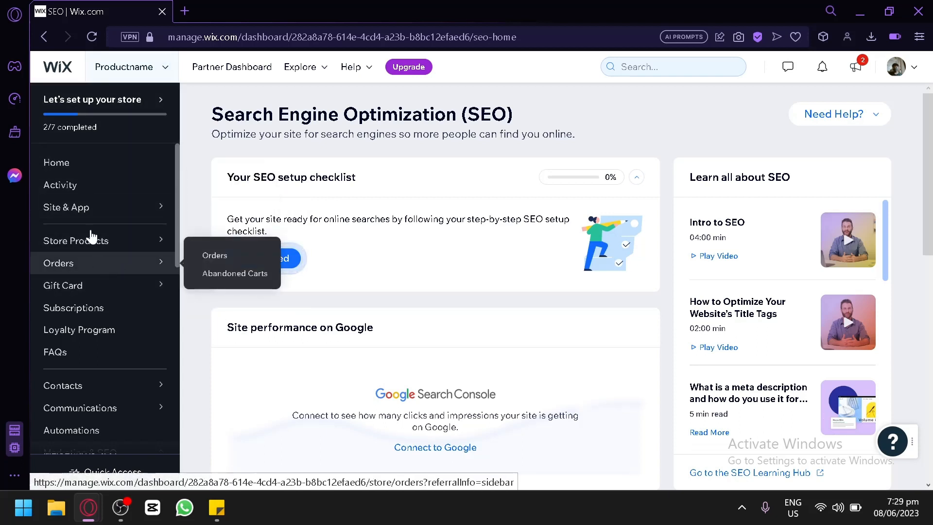
scroll(127, 165, down, 4)
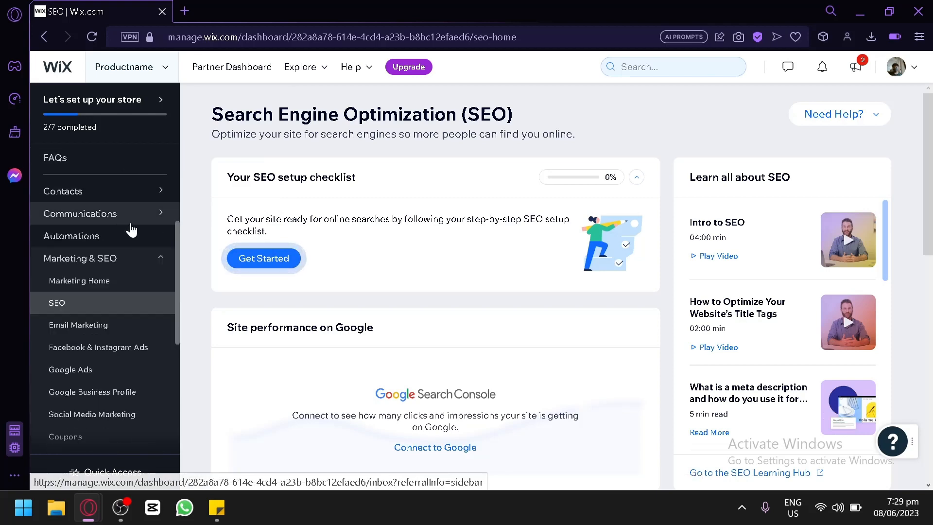
click(97, 260)
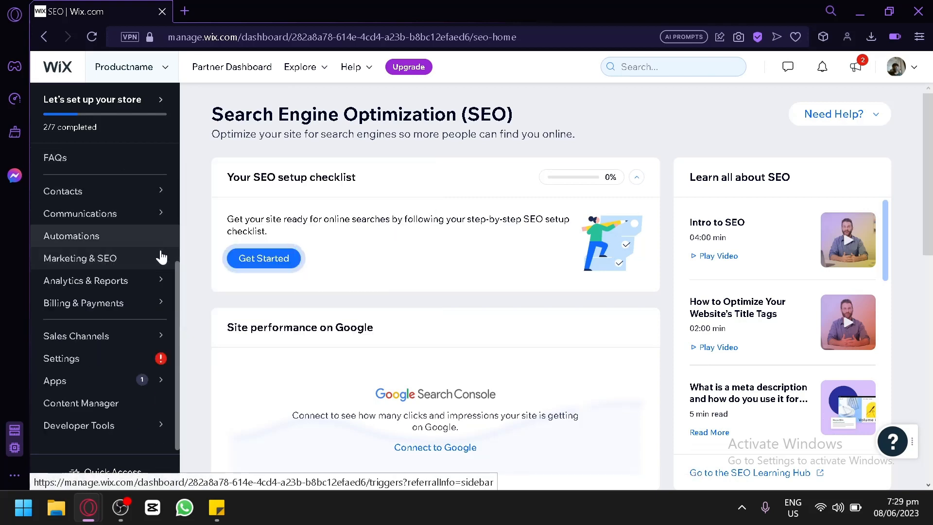
mouse_move(158, 266)
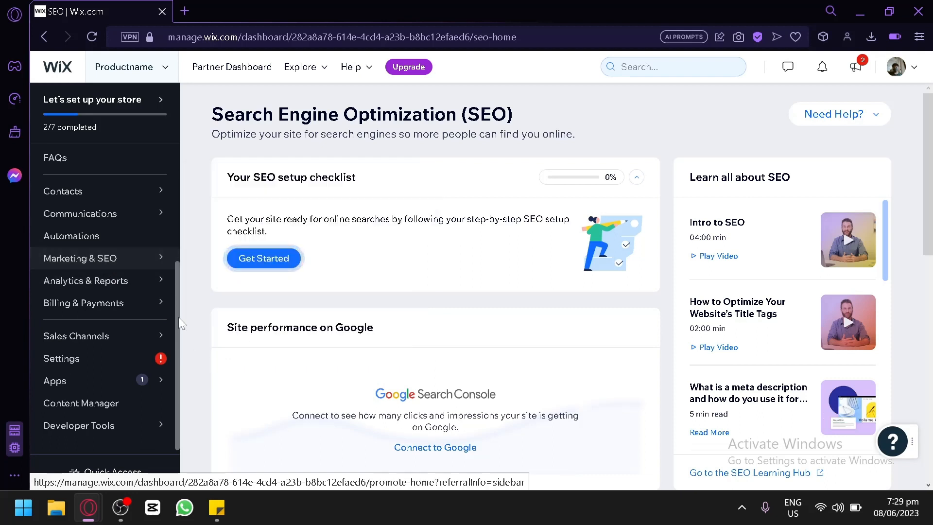
click(121, 267)
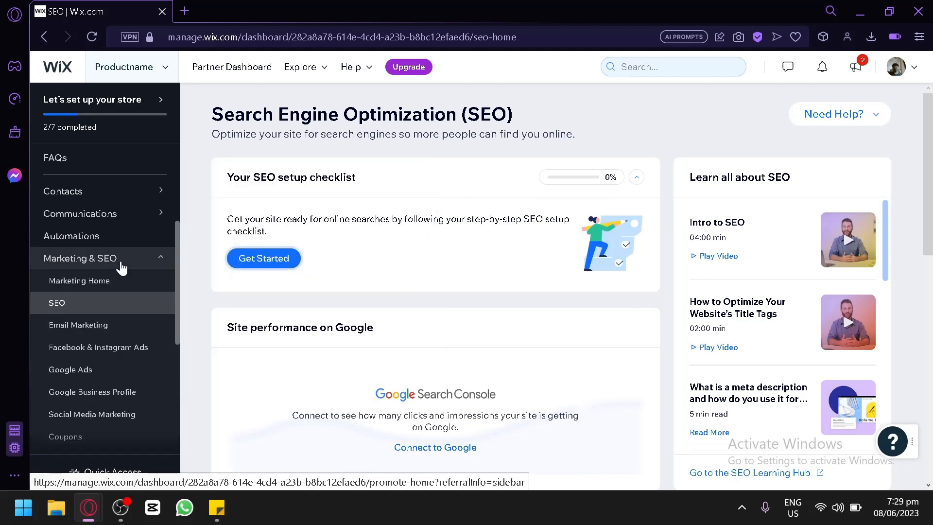
click(149, 261)
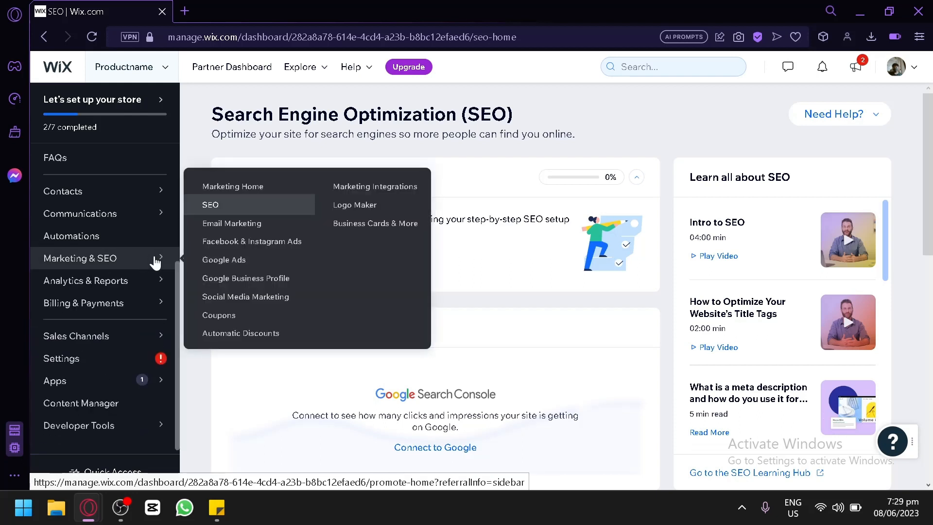
click(223, 206)
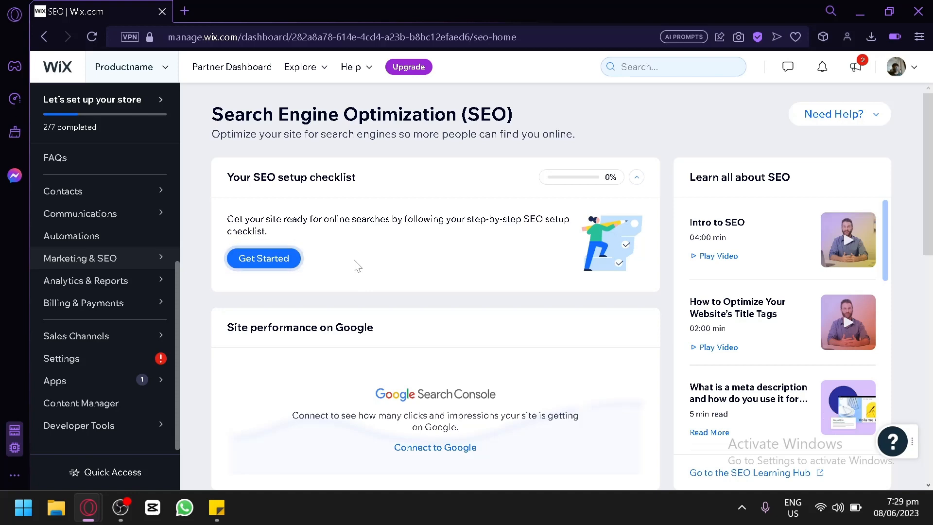
Look through the SEO tools and settings, from the SEO Setup Checklist to the Robots.txt Editor.
scroll(357, 268, down, 8)
scroll(357, 269, up, 2)
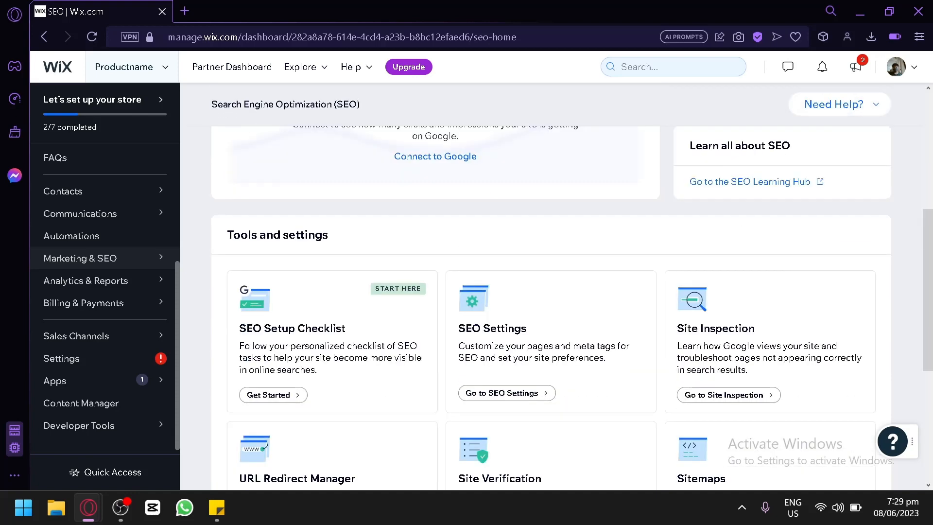
scroll(357, 268, down, 4)
scroll(349, 277, up, 2)
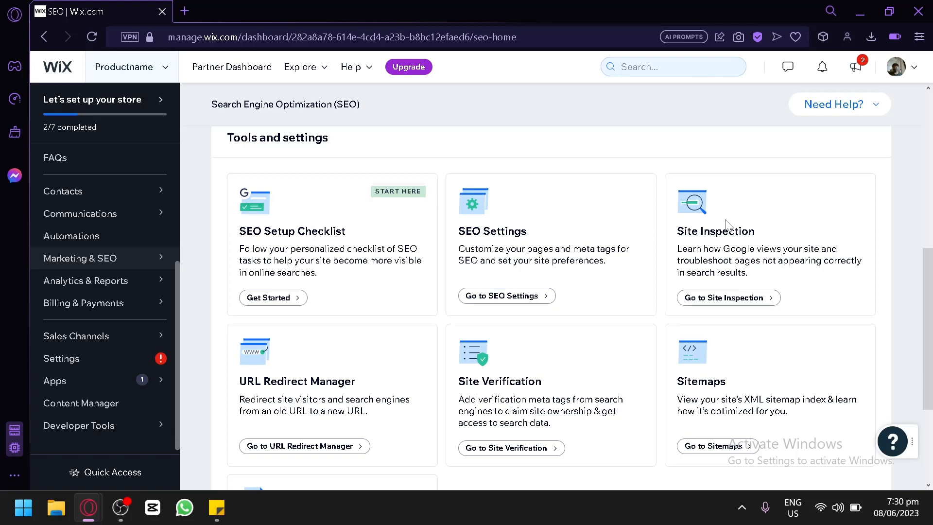
scroll(727, 225, down, 2)
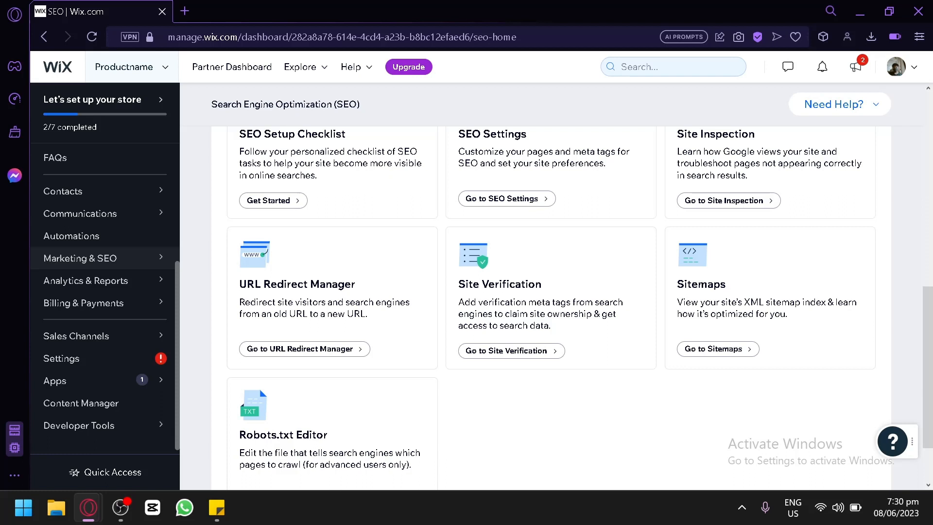
scroll(356, 287, down, 2)
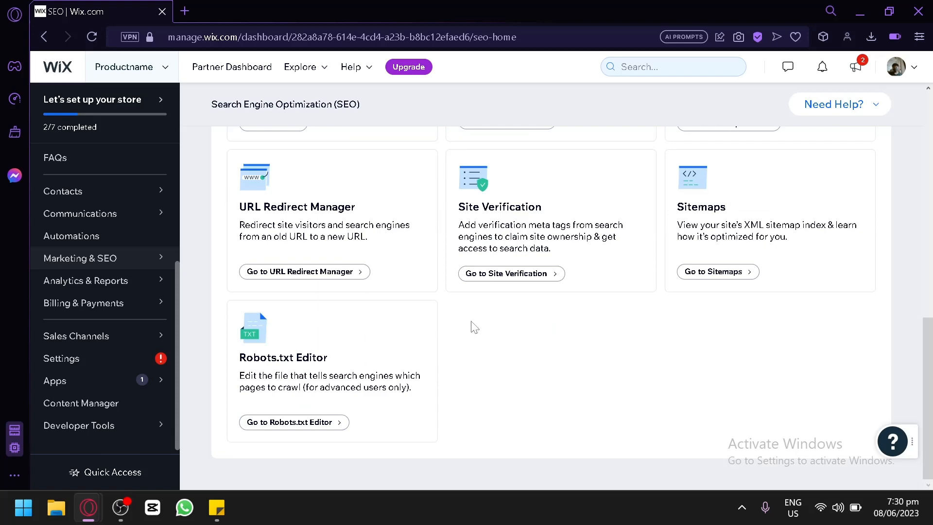
scroll(473, 327, up, 5)
scroll(482, 334, down, 2)
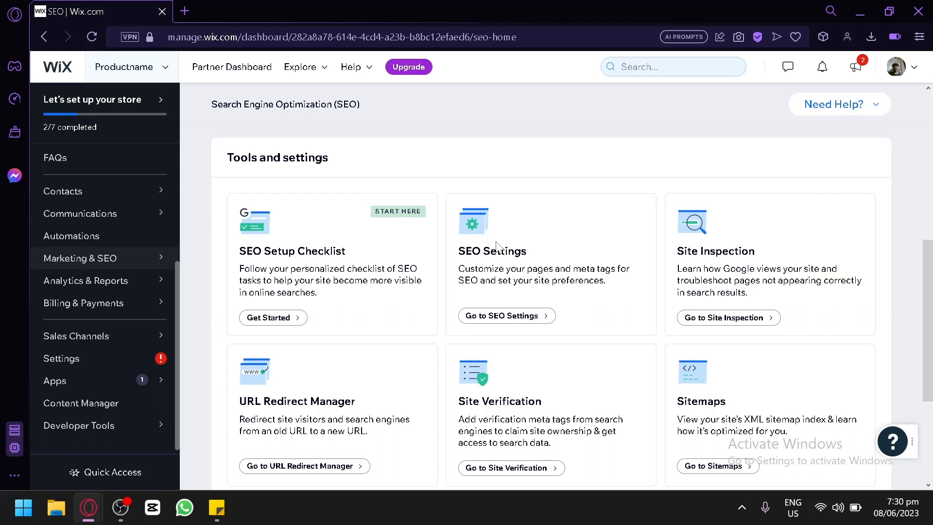
In SEO Settings, let search engines index the site and confirm showing it in search results.
click(503, 317)
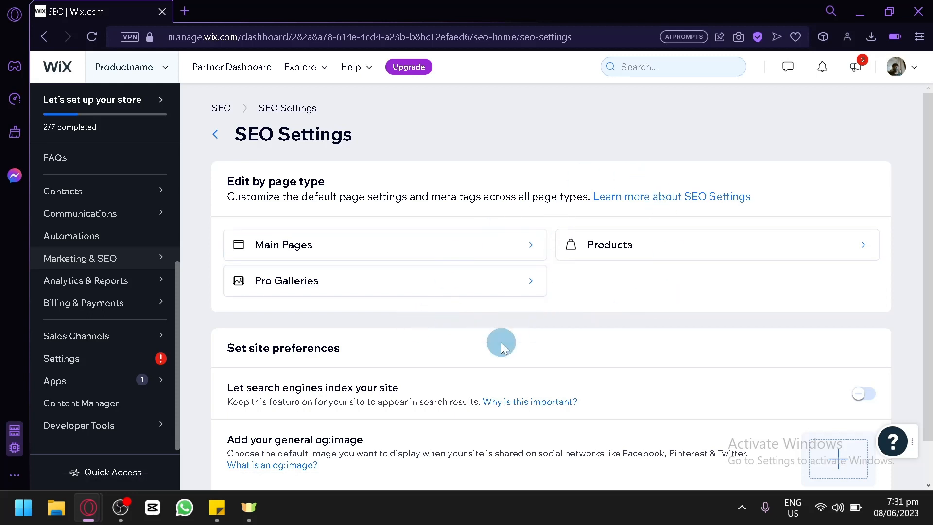
scroll(486, 347, down, 1)
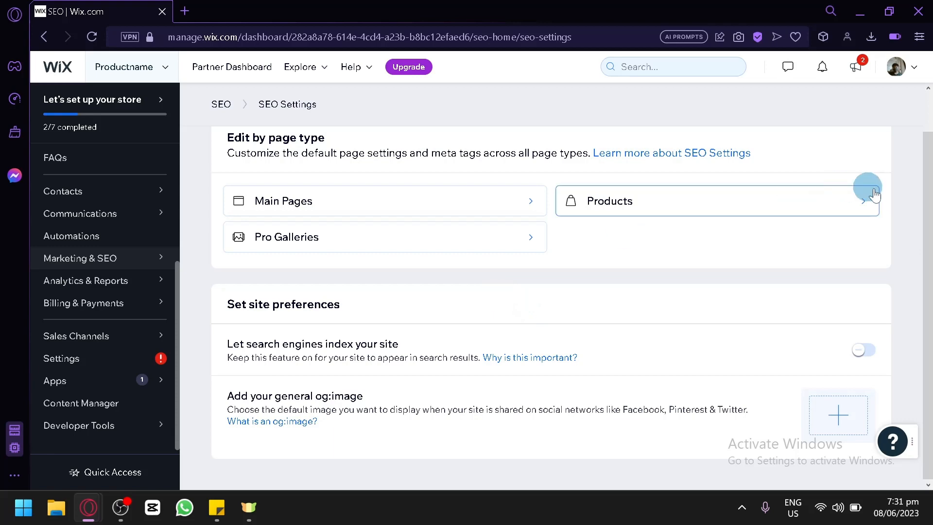
click(863, 350)
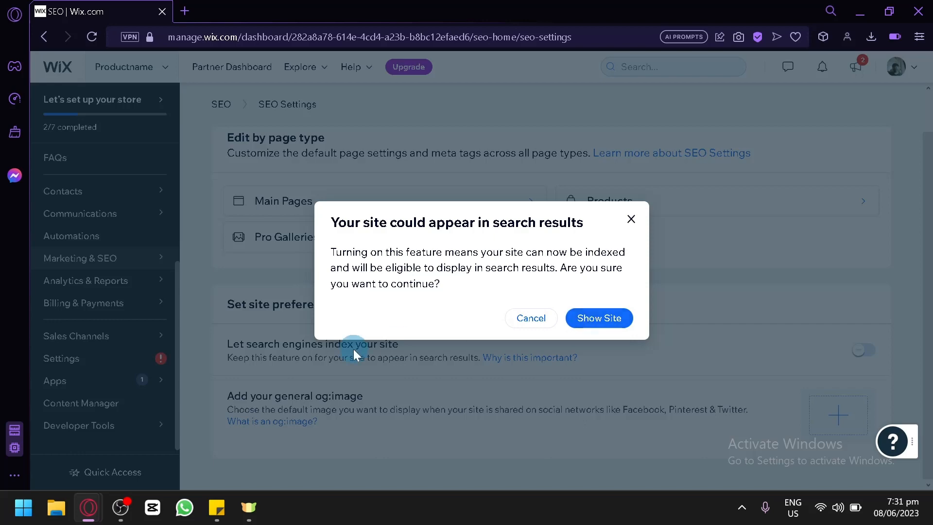
click(606, 319)
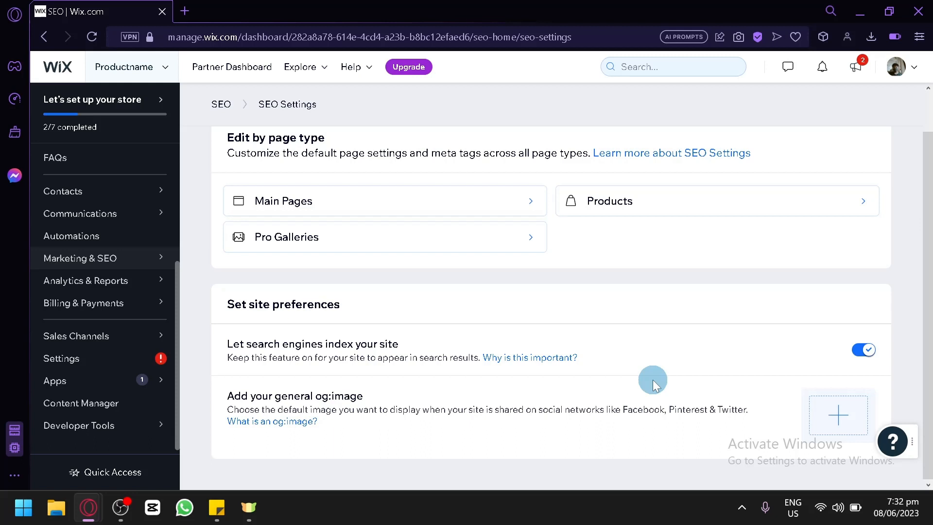
Open the default Basics & social share settings of the Main Pages for editing.
scroll(714, 353, up, 1)
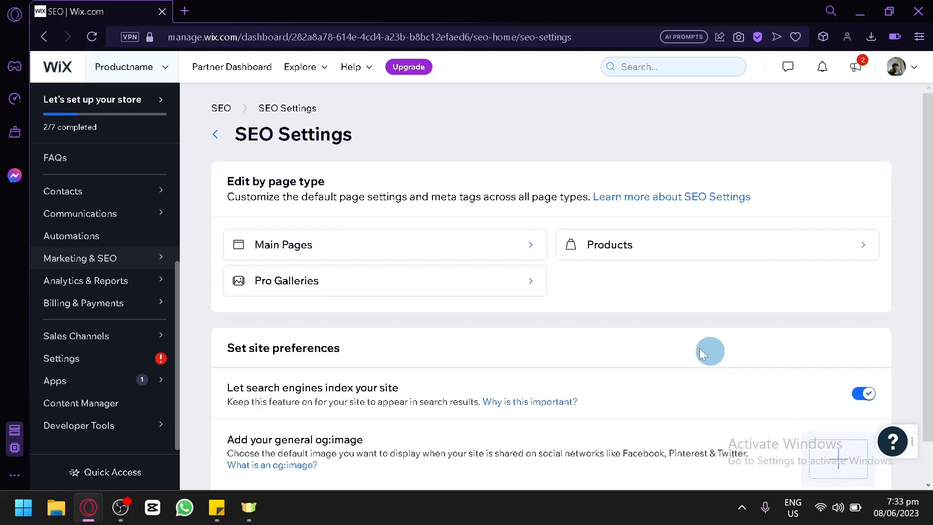
scroll(336, 261, down, 1)
scroll(281, 252, up, 1)
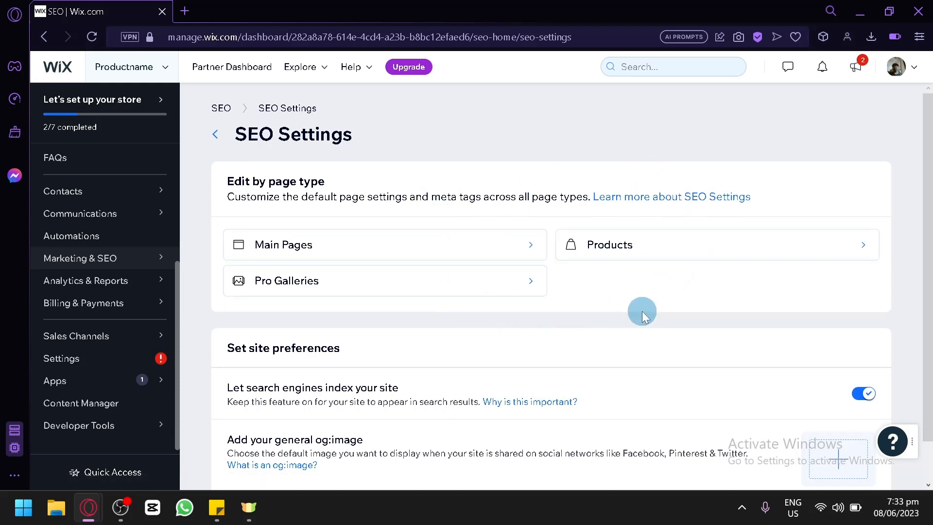
click(378, 251)
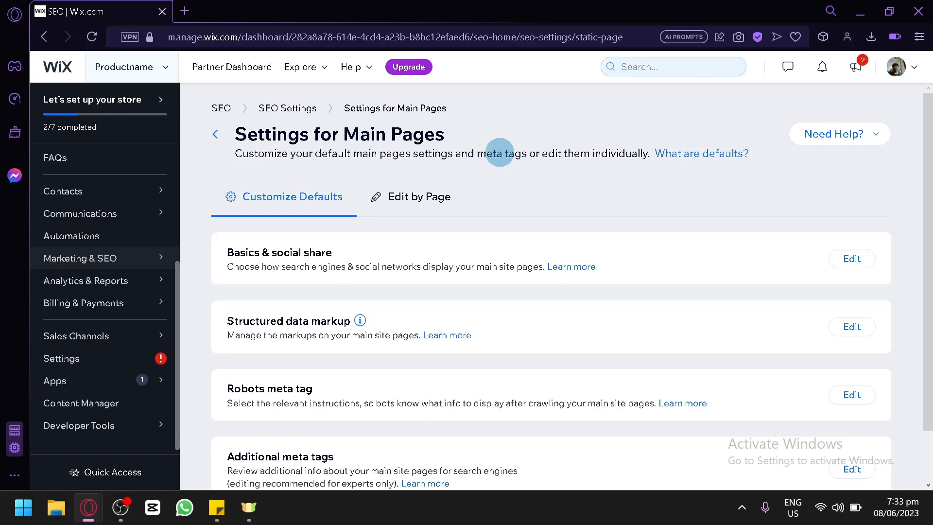
scroll(499, 153, down, 1)
scroll(475, 167, up, 1)
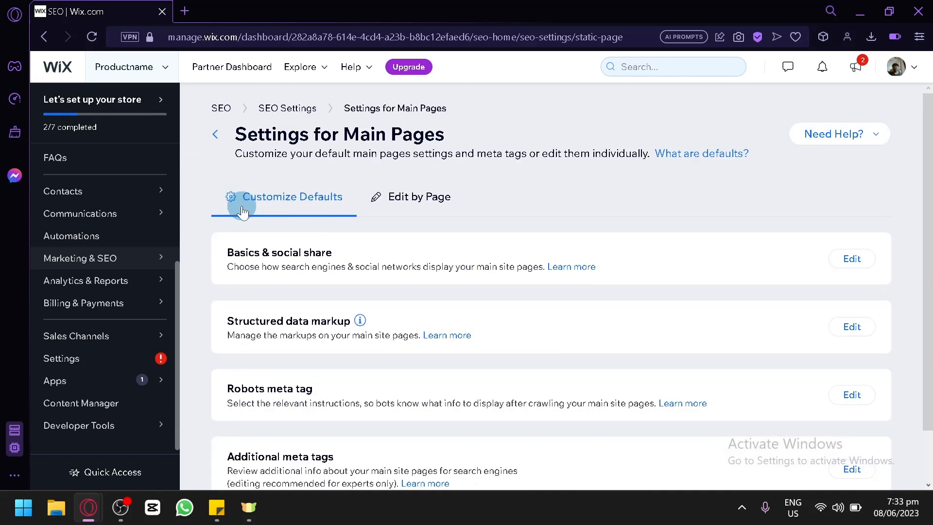
scroll(248, 206, down, 1)
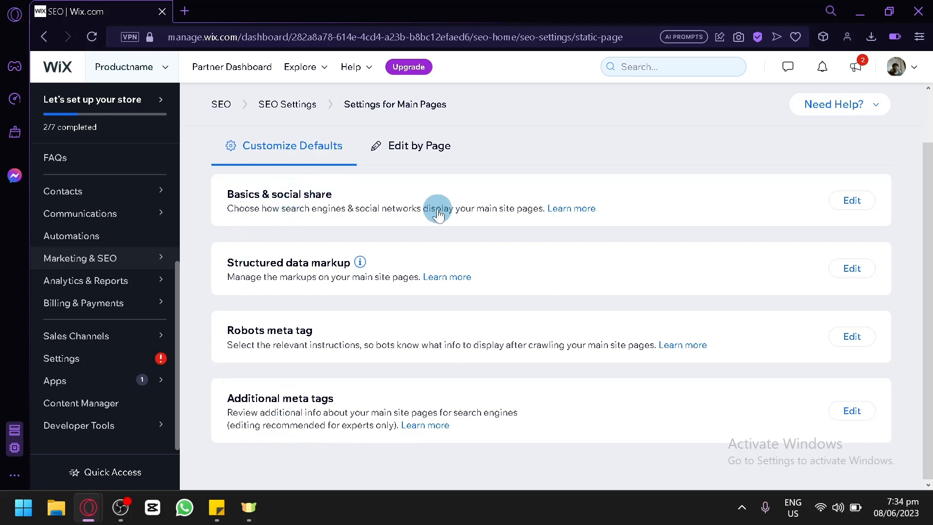
click(871, 204)
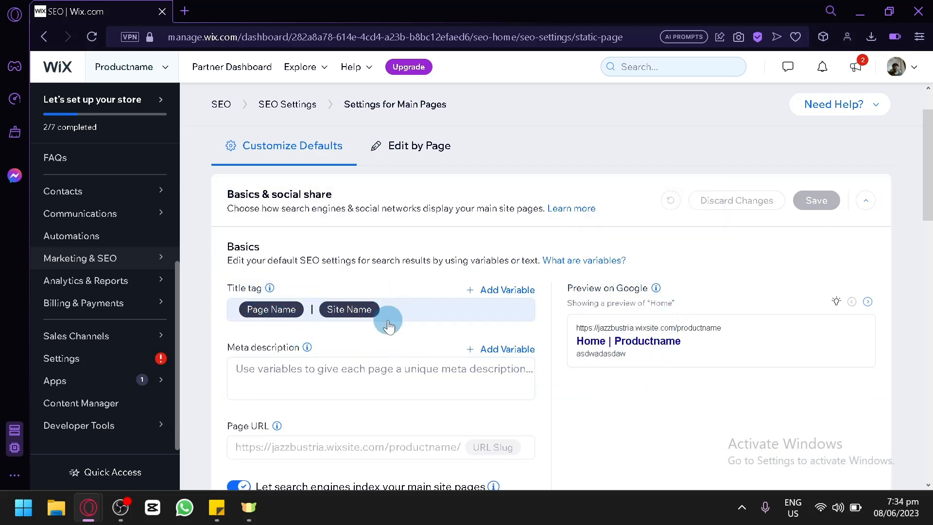
Add another Site Name variable to the end of the main pages' default title tag.
click(478, 291)
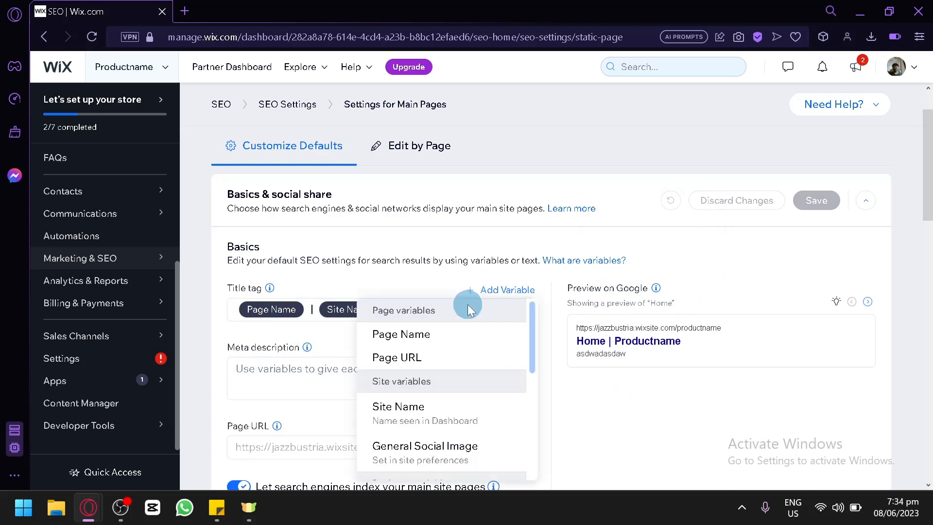
scroll(440, 357, down, 2)
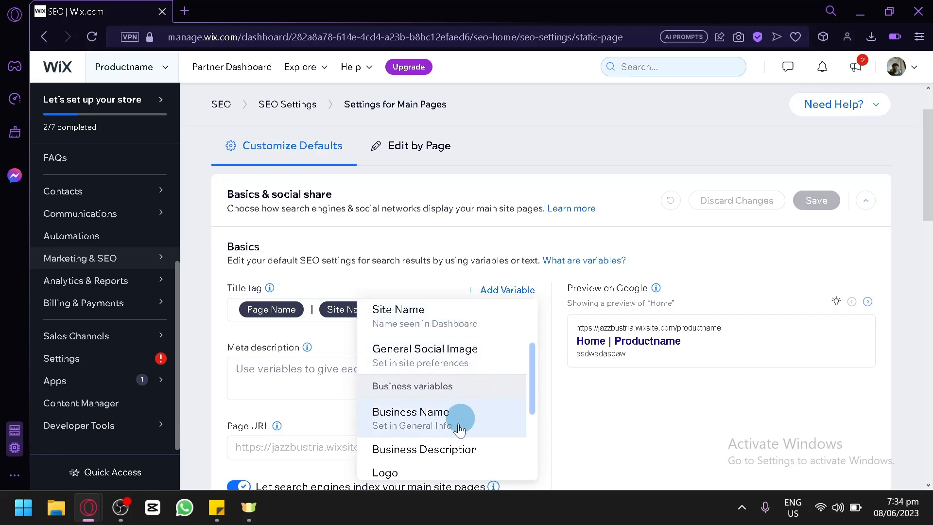
scroll(459, 430, down, 2)
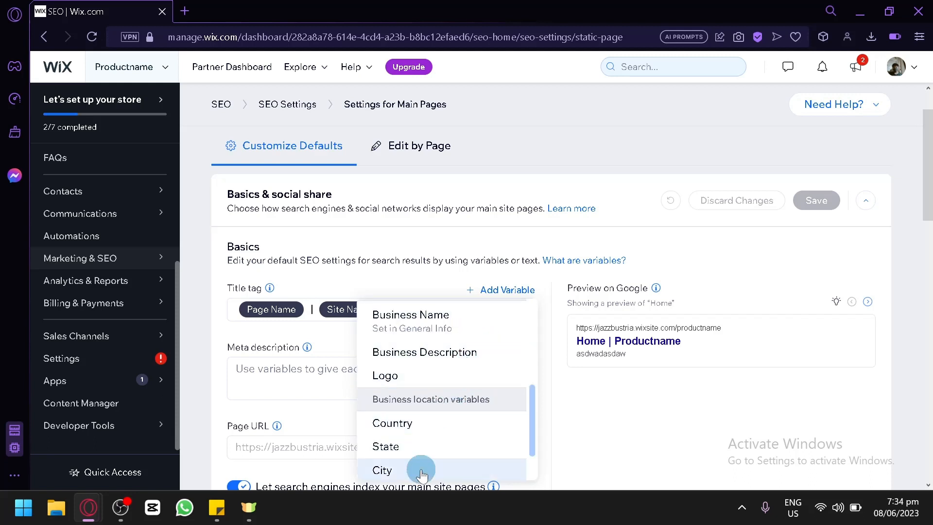
scroll(421, 474, down, 1)
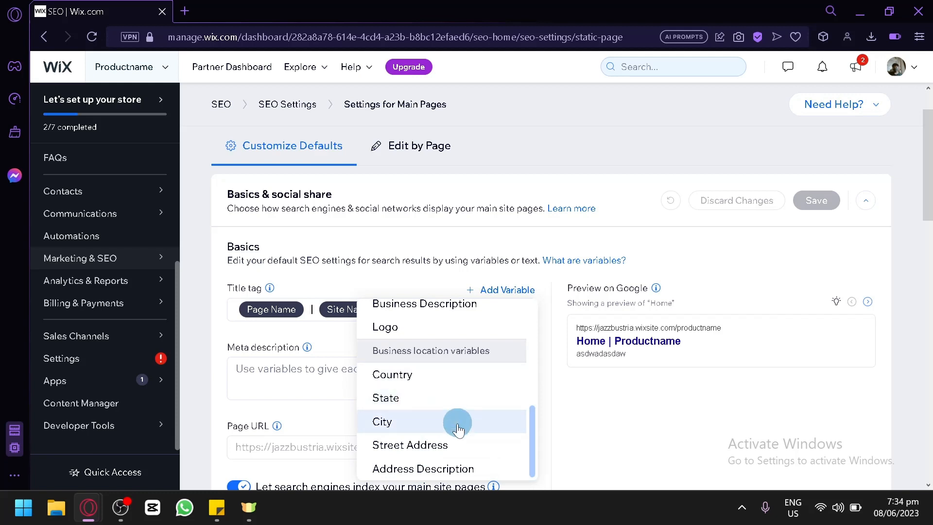
scroll(444, 415, up, 3)
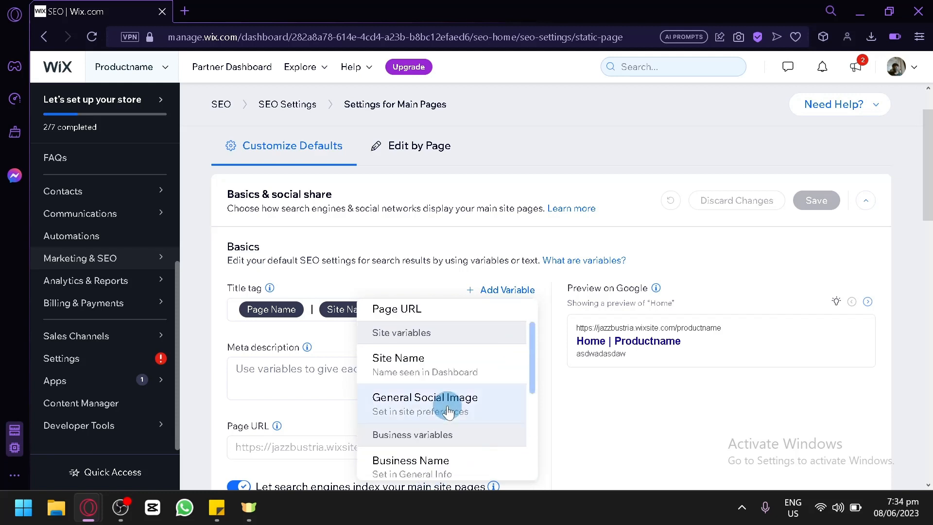
scroll(448, 412, up, 1)
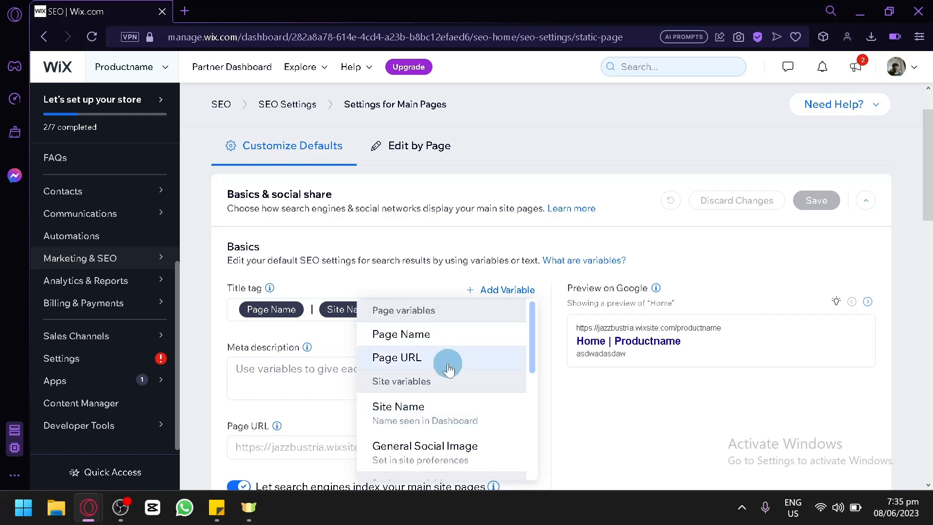
click(457, 421)
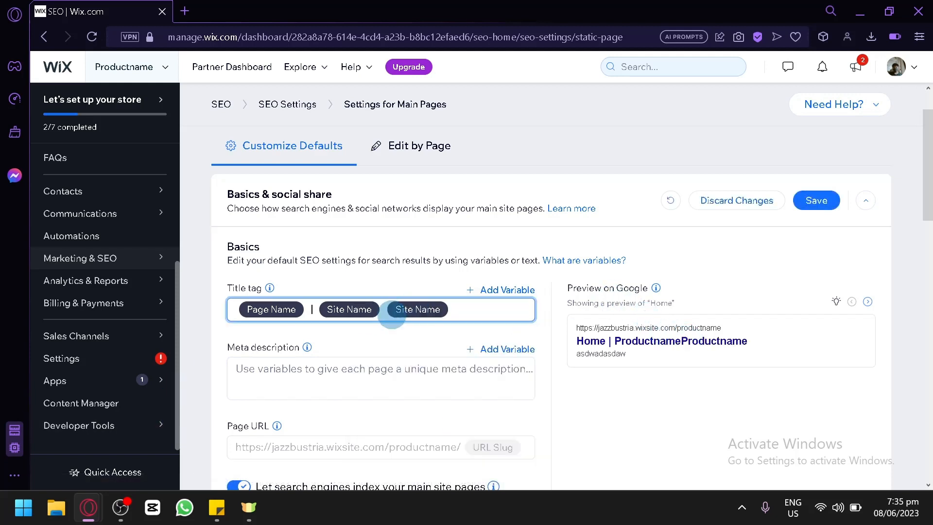
Separate the two Site Name variables in the title tag with a space and a "|".
click(381, 309)
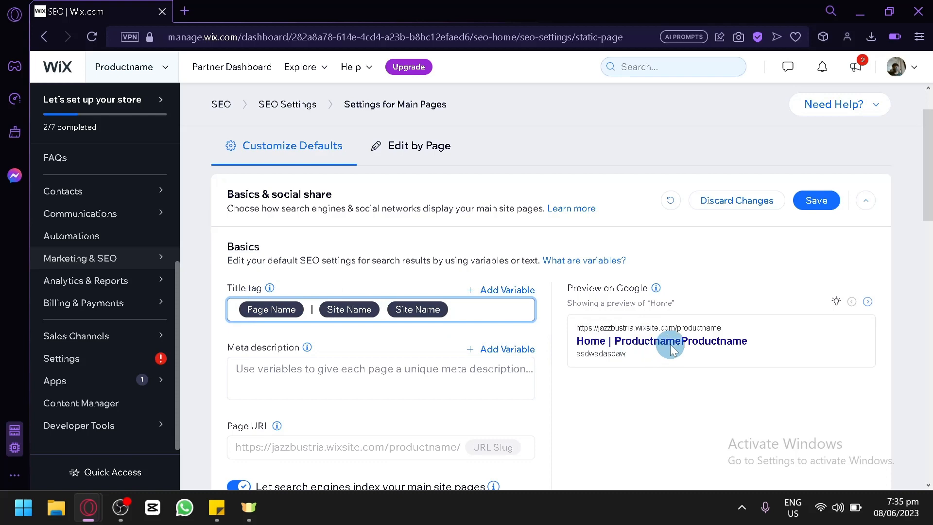
mouse_move(307, 347)
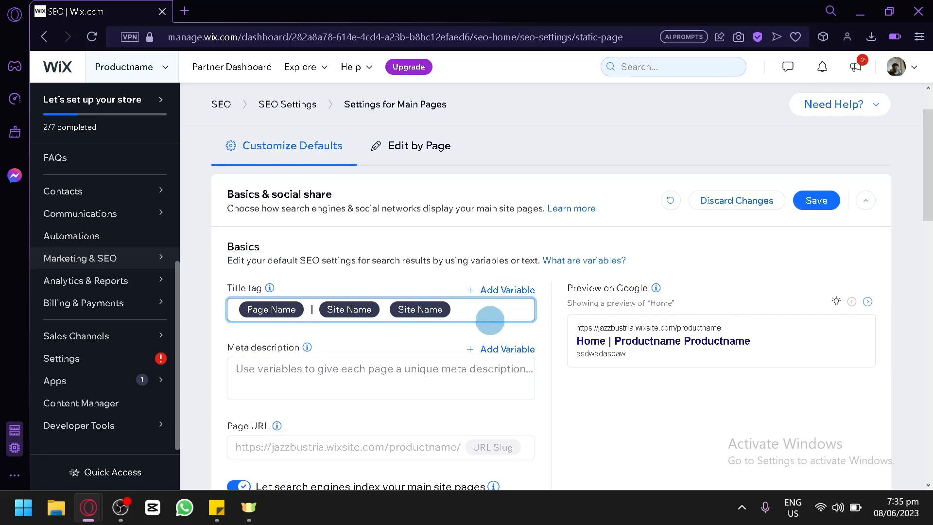
text(and)
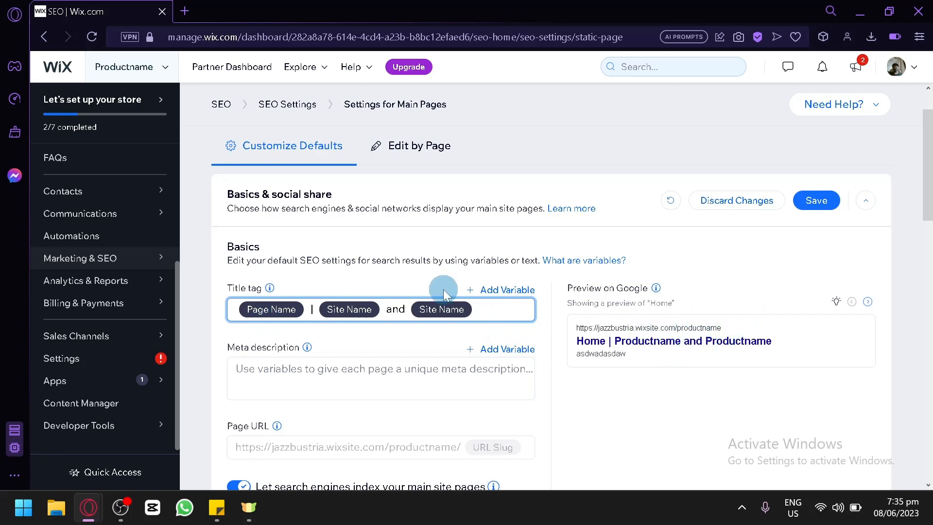
key(BackSpace)
key(BackSpace)
key(BackSpace)
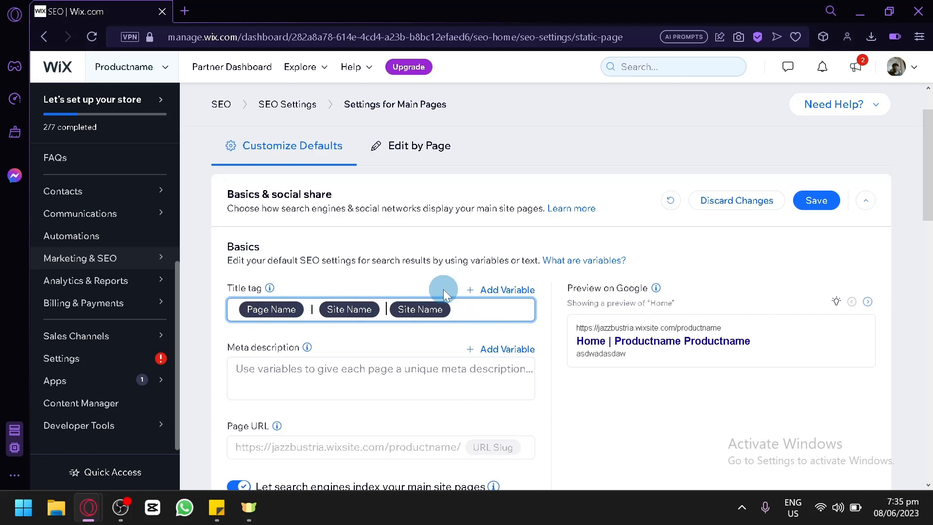
text(|)
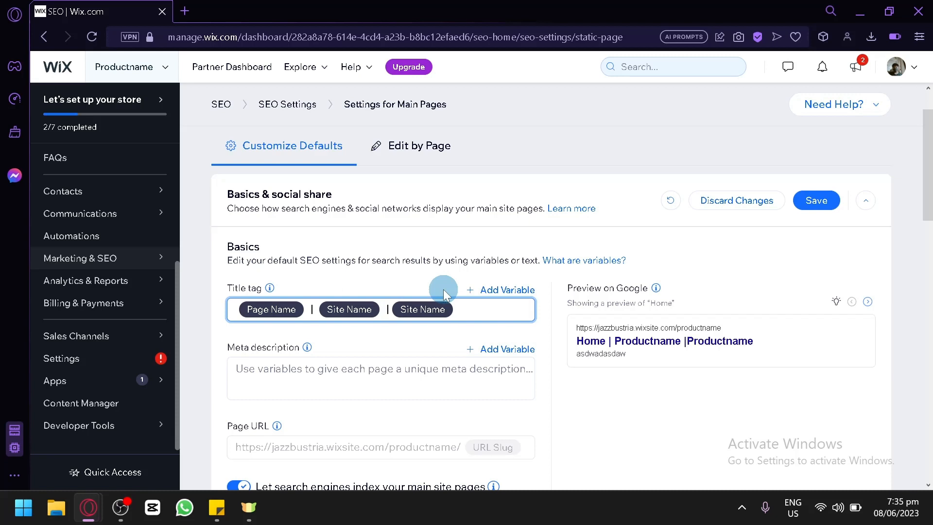
Append the text "whatever information that you would" after the last Site Name variable in the title tag.
click(504, 290)
click(532, 319)
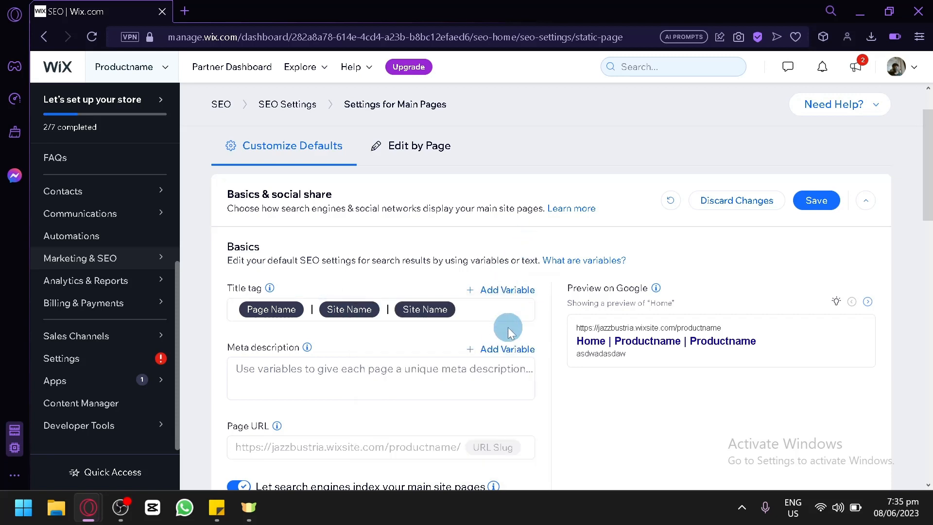
click(496, 311)
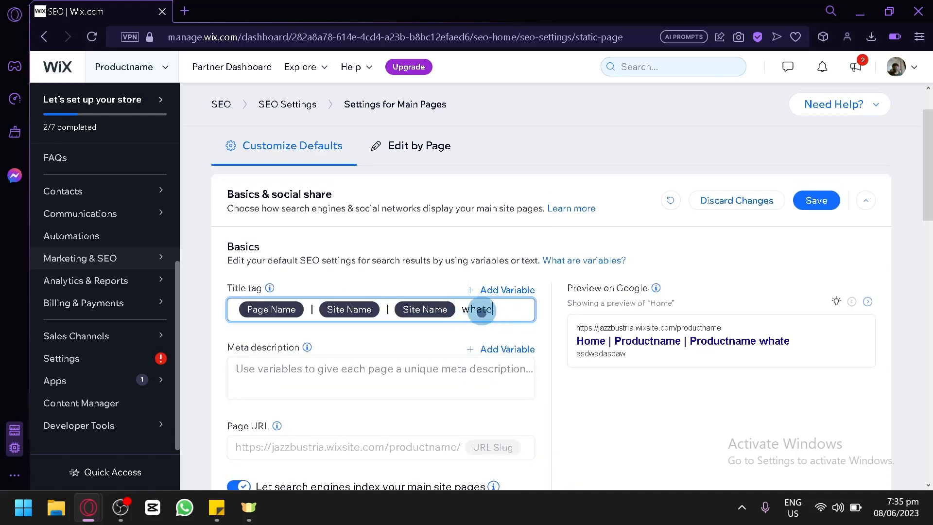
text(ver information)
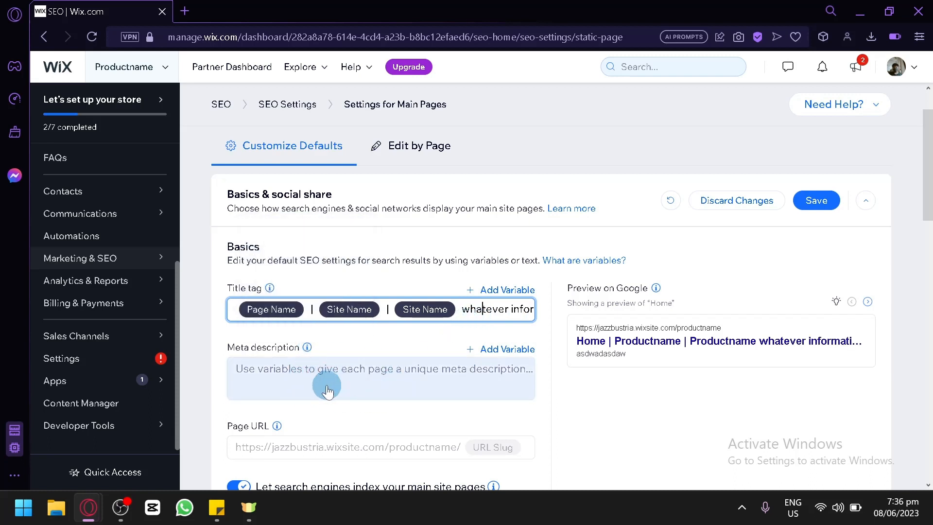
Enter "ajkhsdkahwkjdhakjhwdwahanksdjhkawh ajhsdkjhwa" as the meta description and insert a Page URL variable before its last word.
click(353, 398)
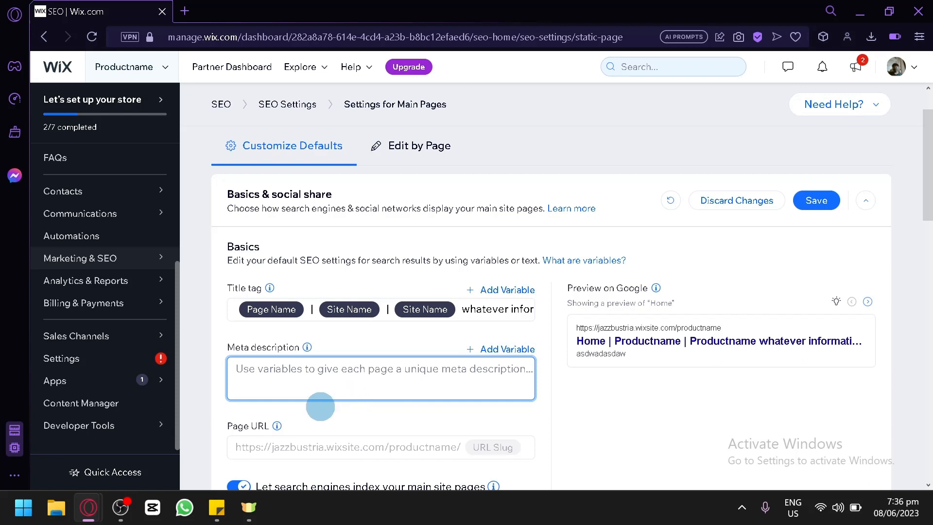
text(ajkhsdkahwkjdha)
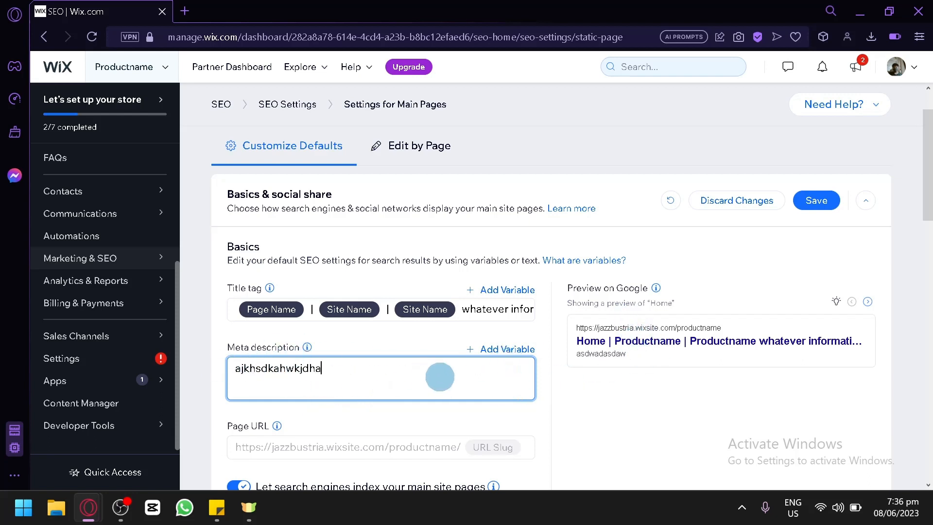
scroll(666, 316, down, 2)
scroll(651, 321, up, 2)
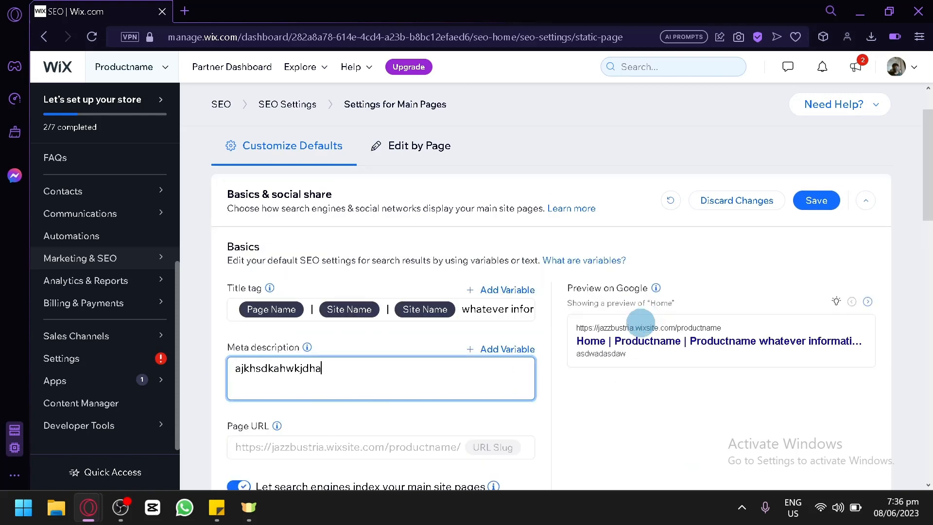
scroll(632, 329, down, 2)
scroll(469, 343, down, 2)
scroll(275, 351, up, 2)
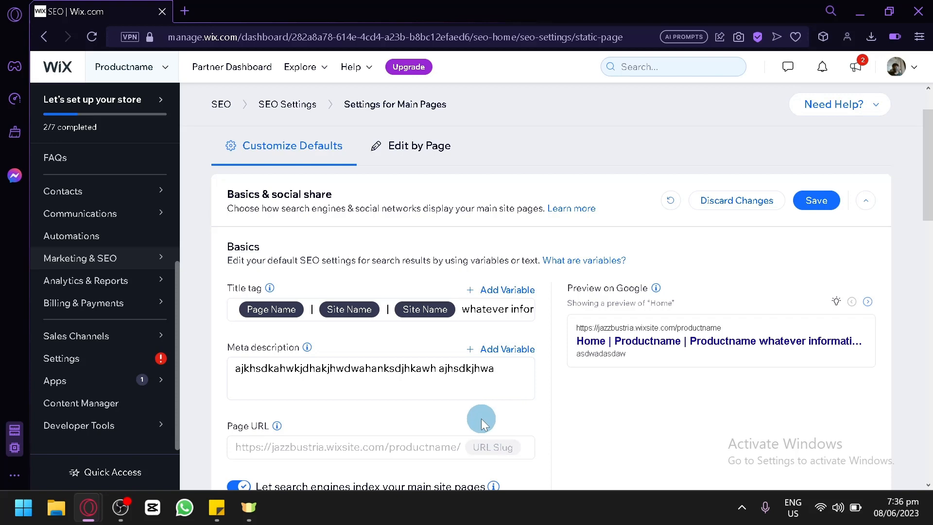
scroll(481, 418, down, 2)
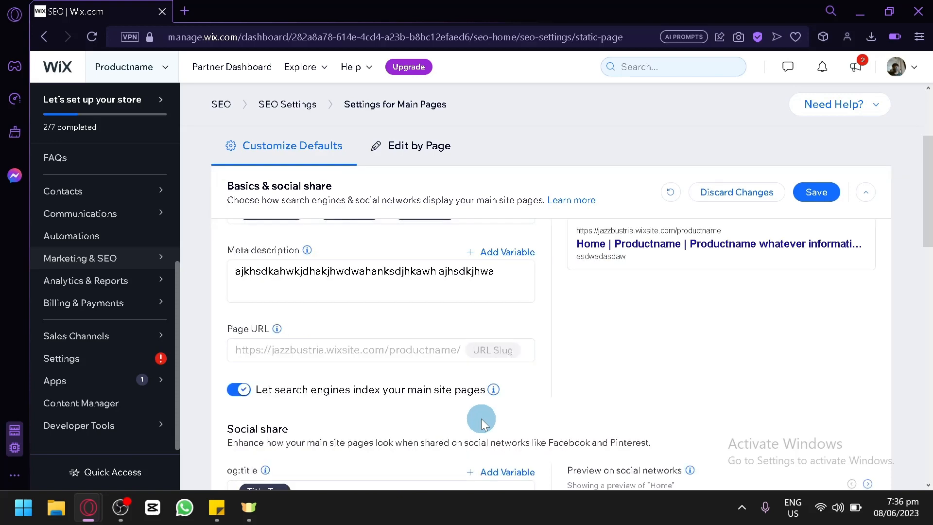
scroll(481, 419, up, 2)
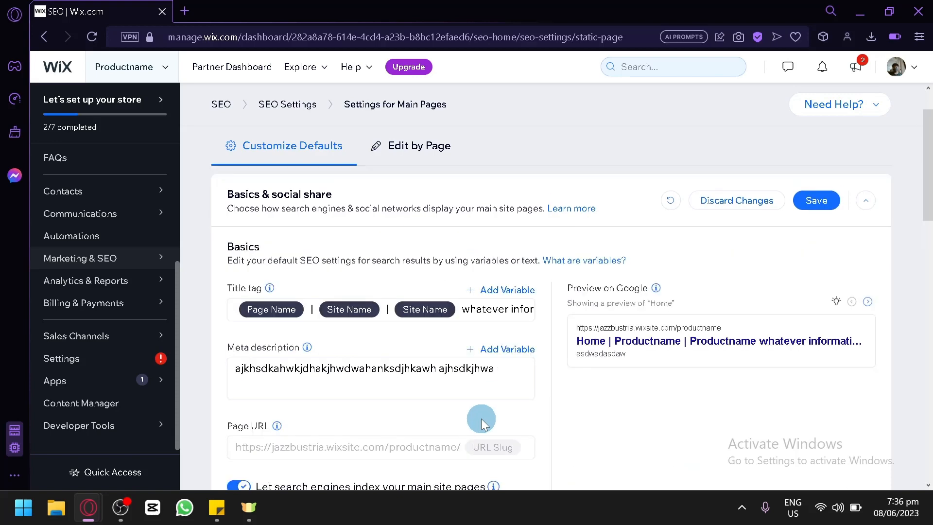
click(508, 350)
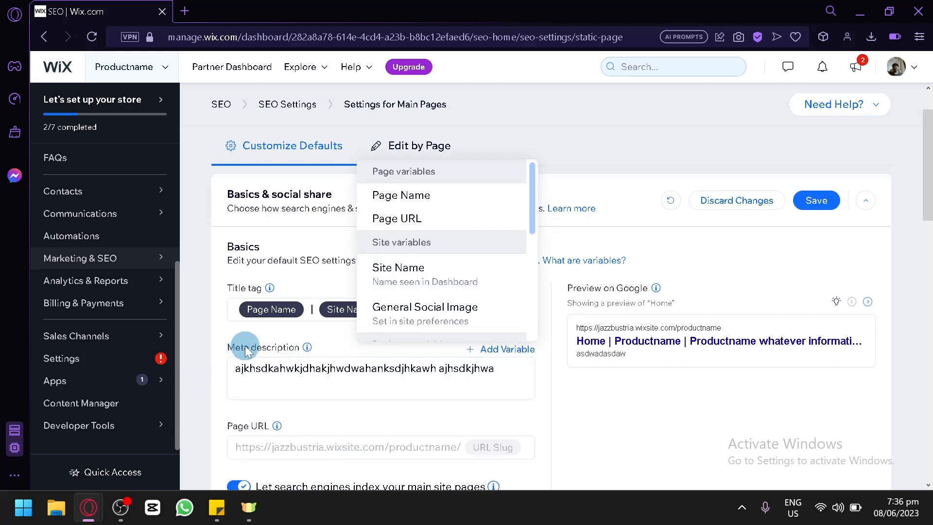
click(446, 219)
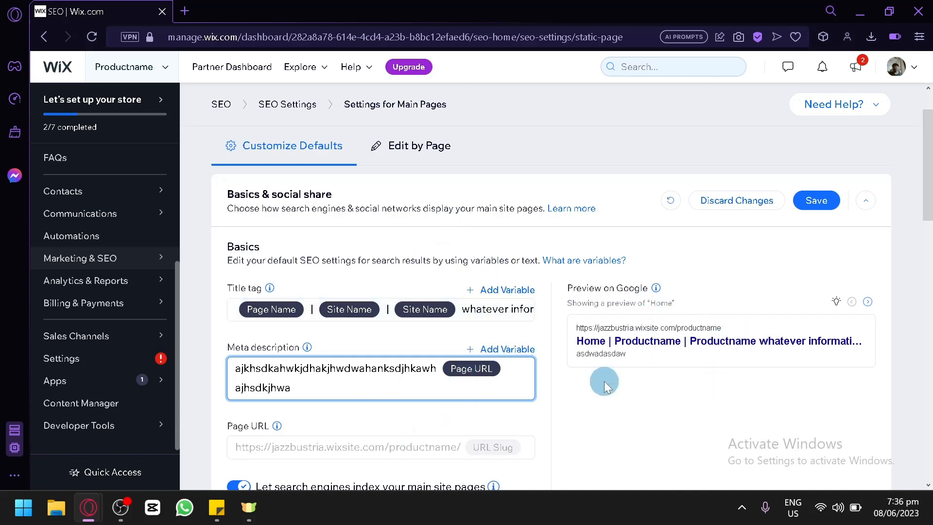
Add a Page URL variable after Title Tag in the og:title of the social share settings.
scroll(275, 349, down, 4)
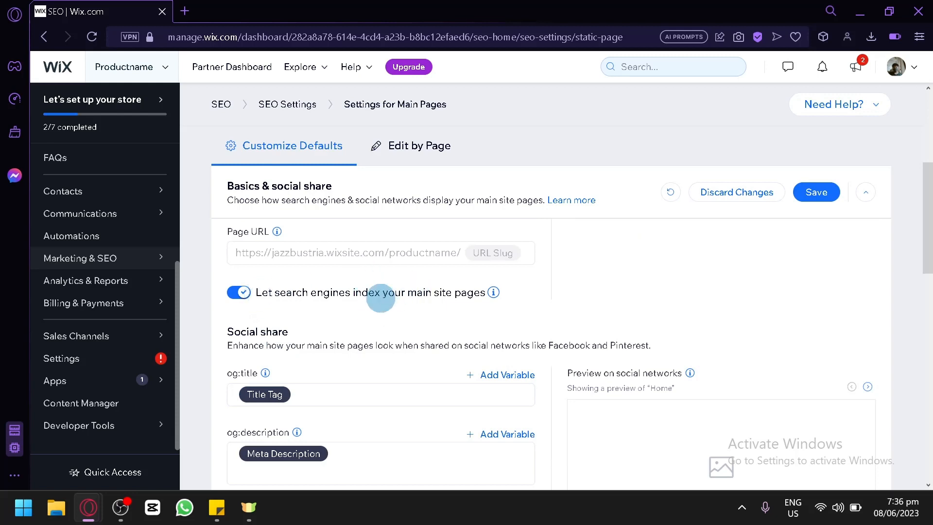
scroll(383, 296, down, 2)
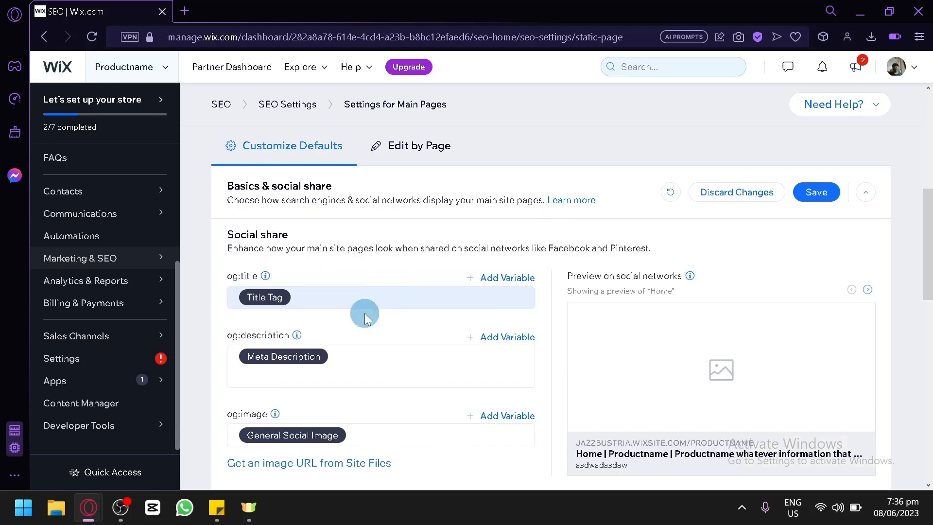
scroll(710, 335, down, 2)
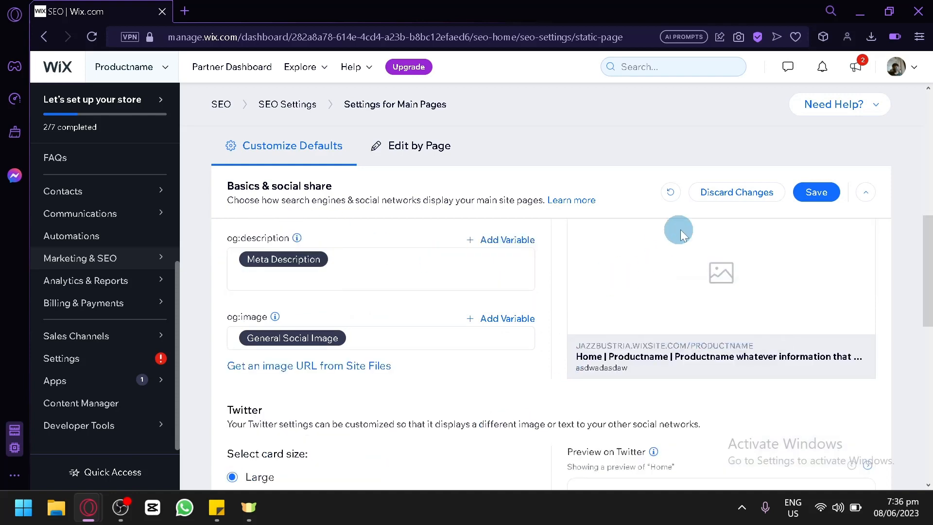
scroll(673, 430, up, 2)
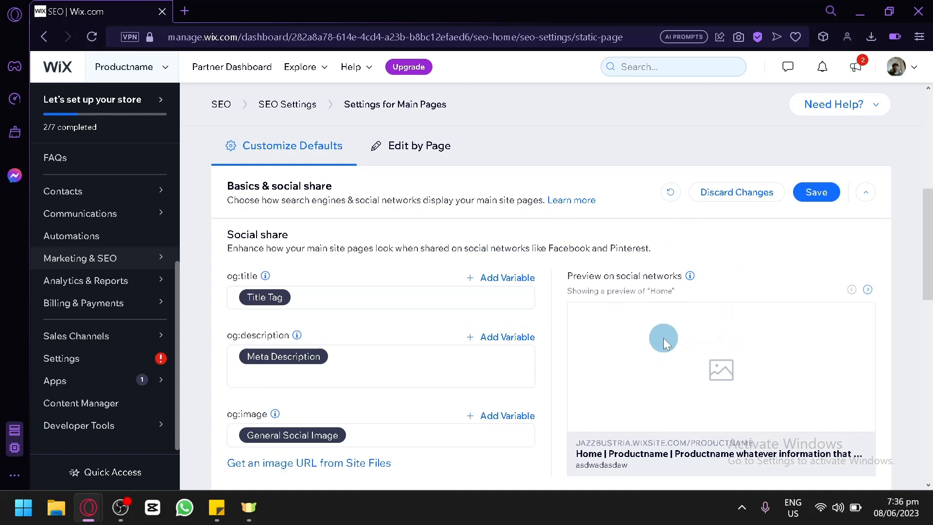
scroll(657, 341, down, 2)
scroll(707, 325, up, 2)
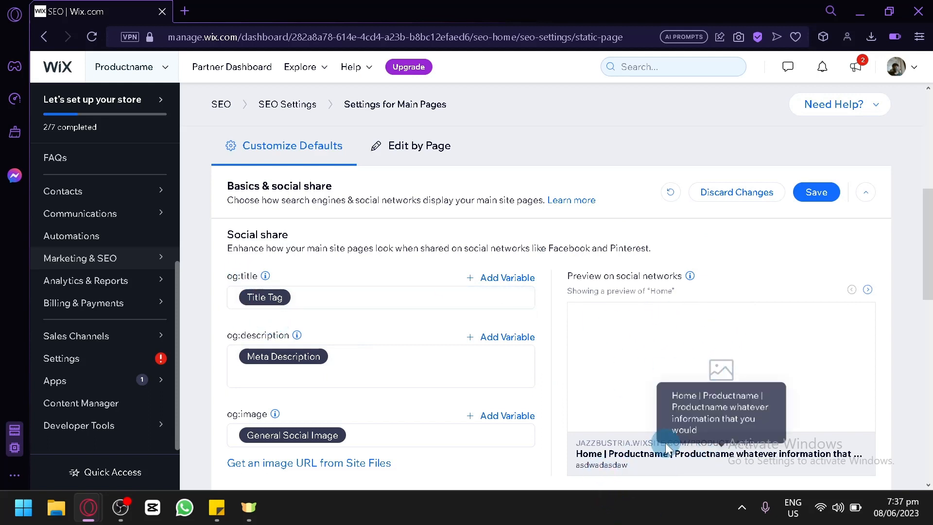
click(509, 280)
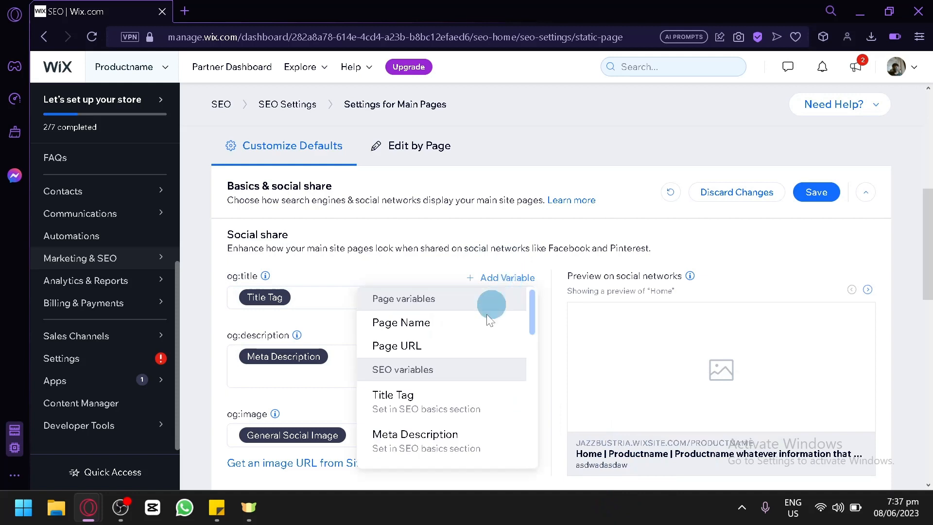
click(474, 345)
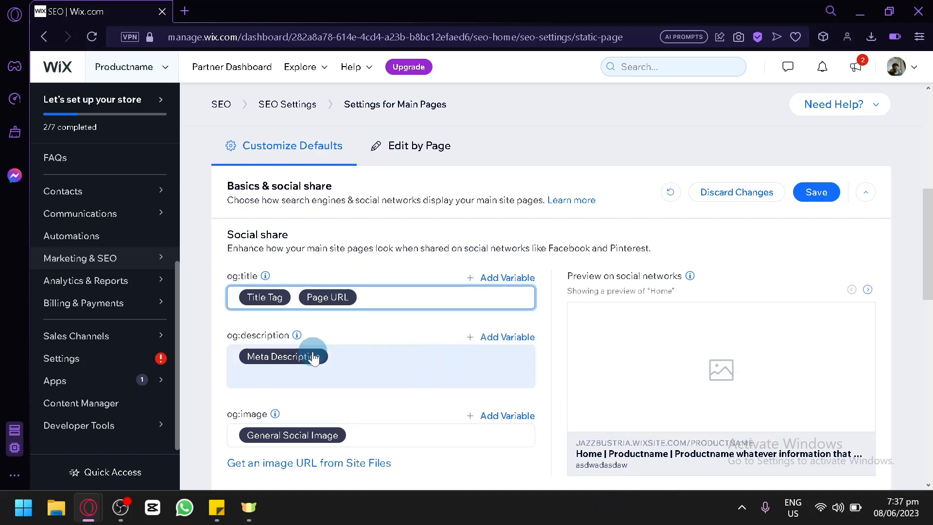
Preview the Twitter card in the Small size and set the card size back to Large.
scroll(311, 347, down, 2)
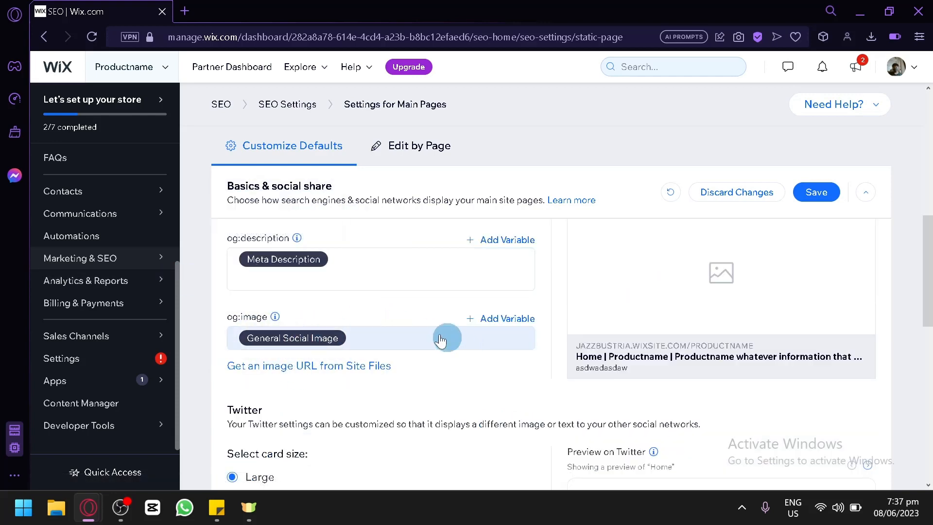
scroll(371, 387, down, 2)
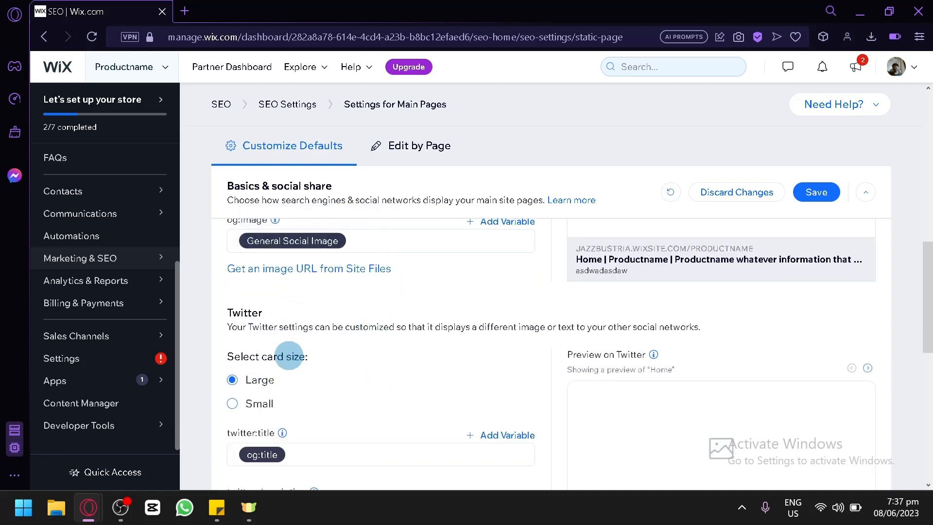
click(268, 403)
scroll(712, 392, down, 2)
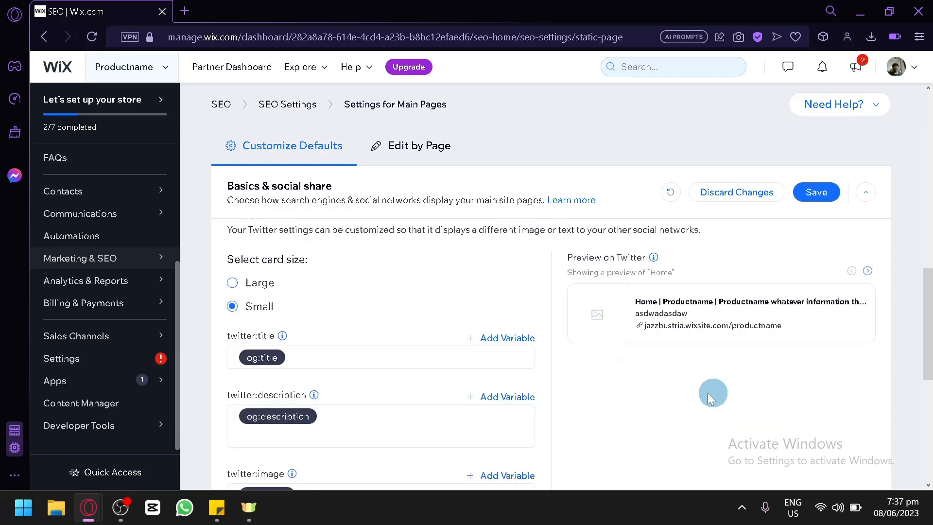
scroll(623, 377, up, 2)
scroll(617, 389, up, 4)
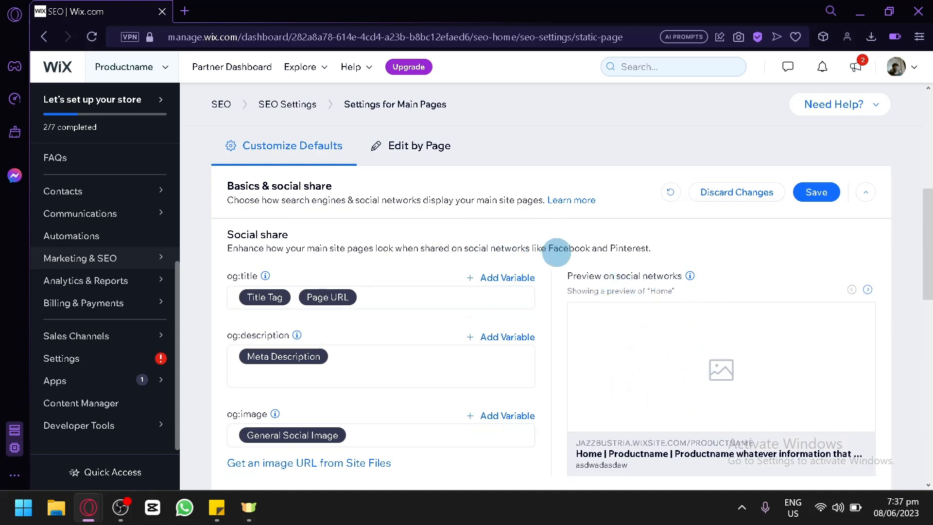
scroll(669, 438, down, 4)
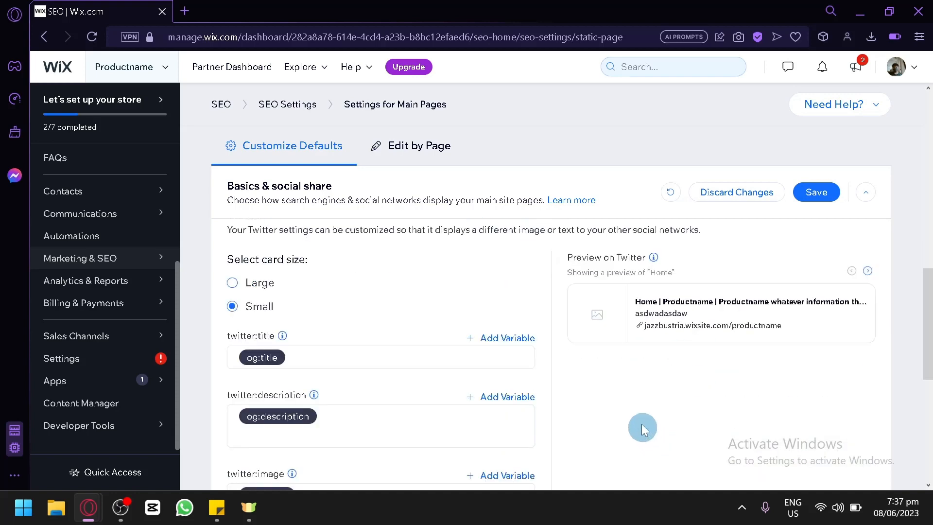
click(233, 284)
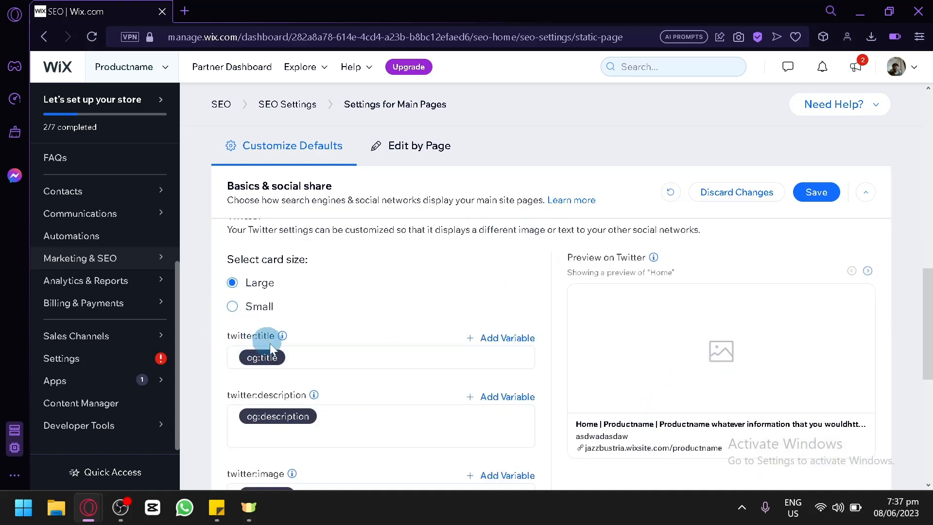
Look over the remaining default settings and discard all changes made to Basics & social share.
scroll(335, 323, down, 2)
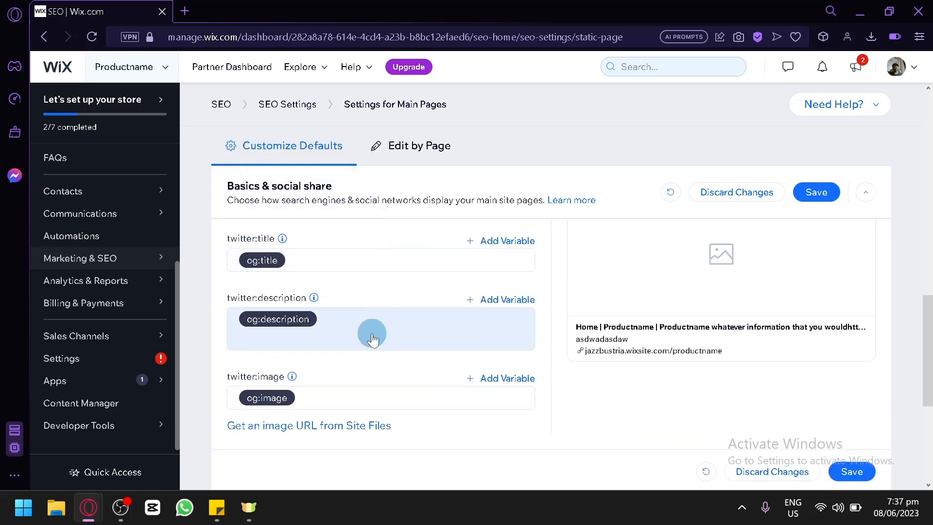
scroll(337, 358, down, 4)
scroll(441, 237, down, 2)
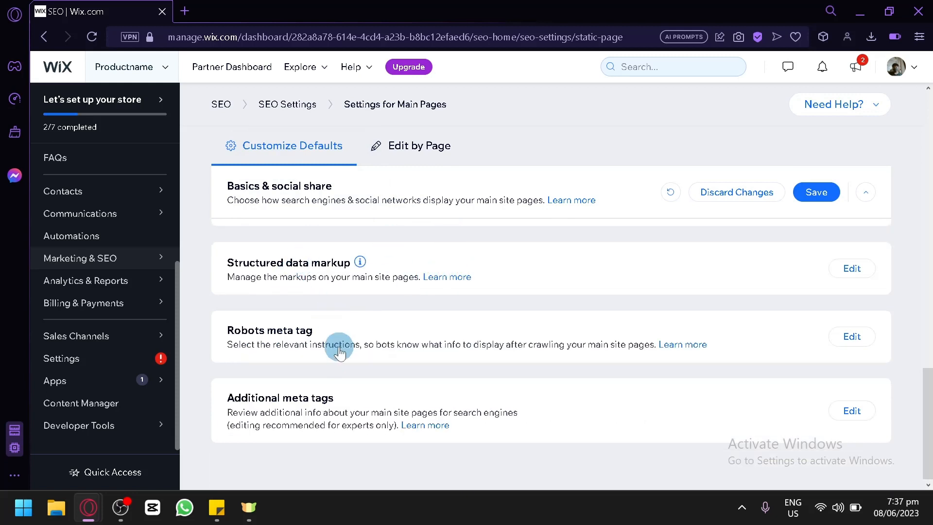
scroll(343, 348, up, 10)
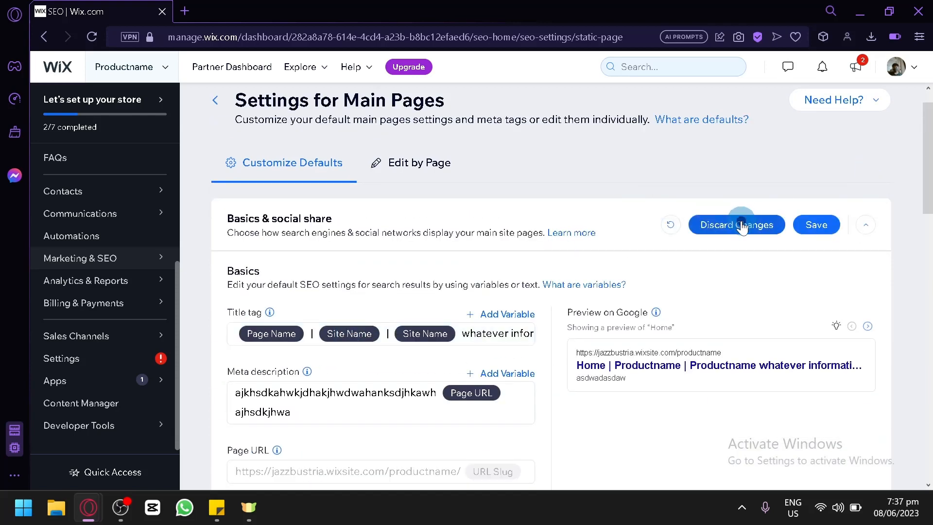
drag(742, 223, 657, 268)
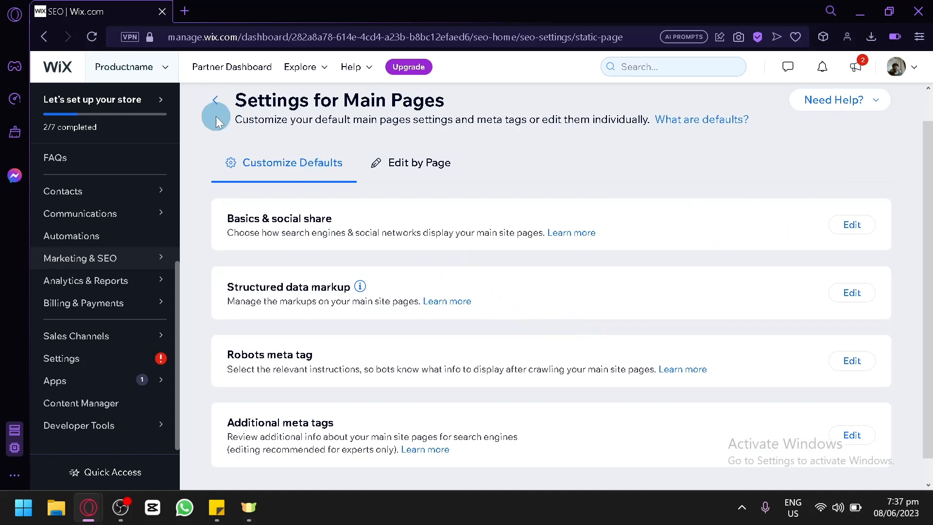
Switch the Main Pages settings to editing by page and look through the list of pages.
click(427, 165)
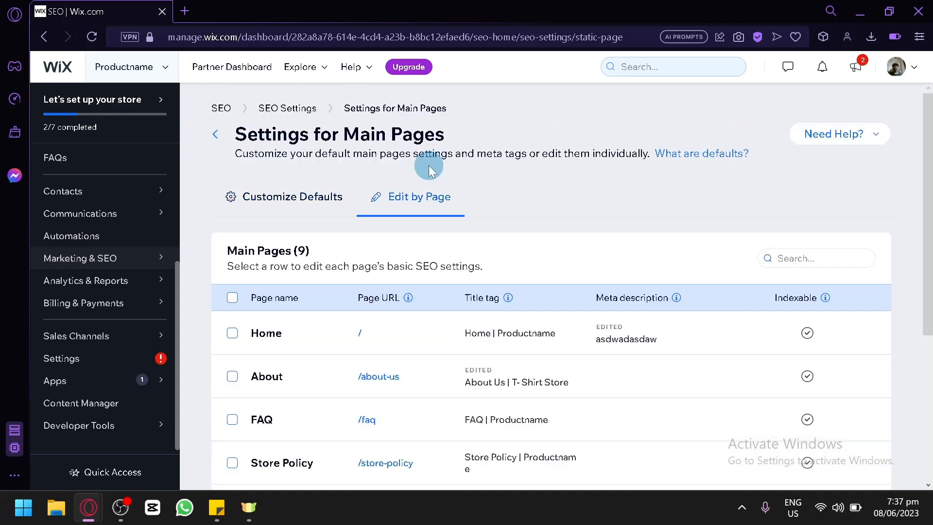
scroll(333, 308, down, 5)
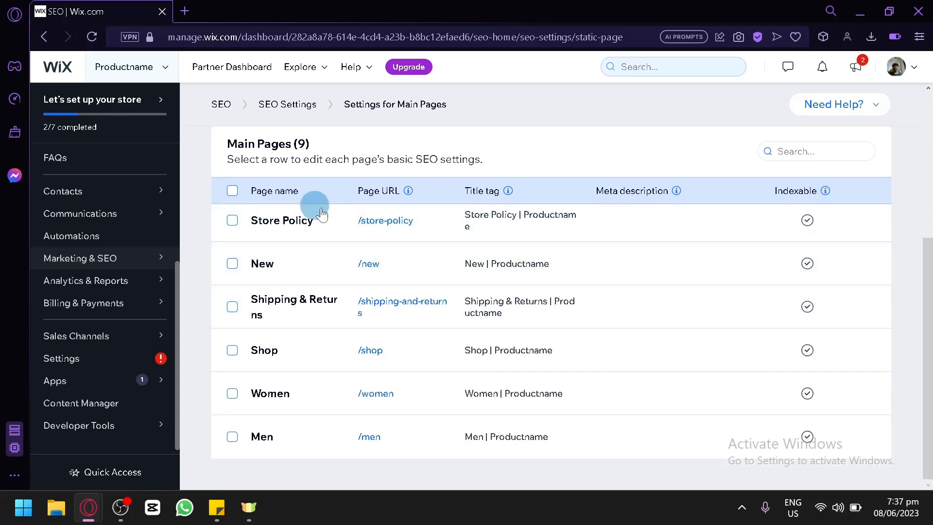
scroll(302, 376, up, 5)
drag(344, 134, 470, 165)
click(469, 166)
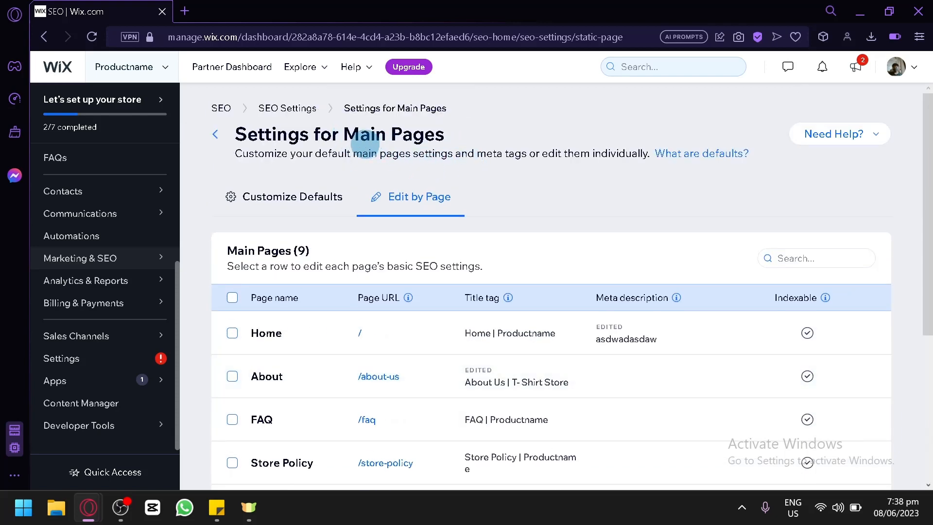
scroll(340, 145, down, 4)
scroll(235, 233, up, 3)
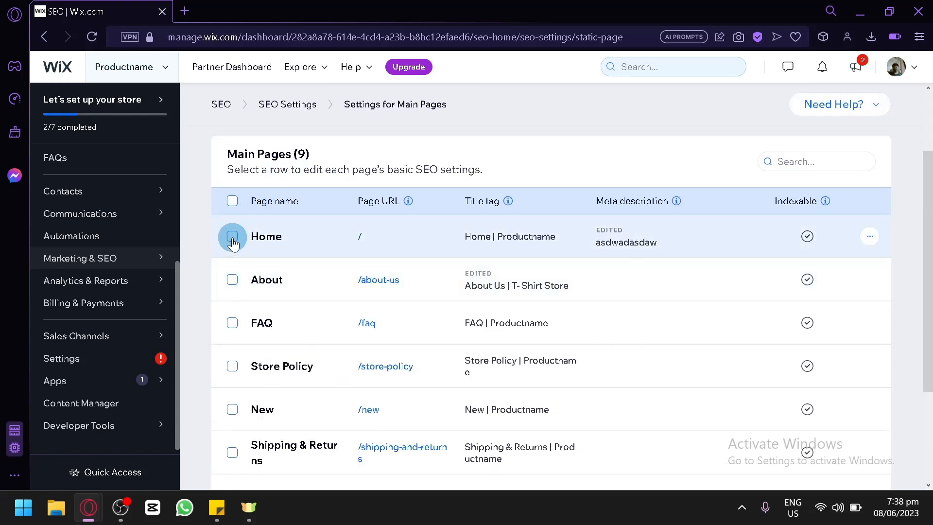
Select all main pages in the list and view the basic SEO settings of the FAQ page.
click(233, 201)
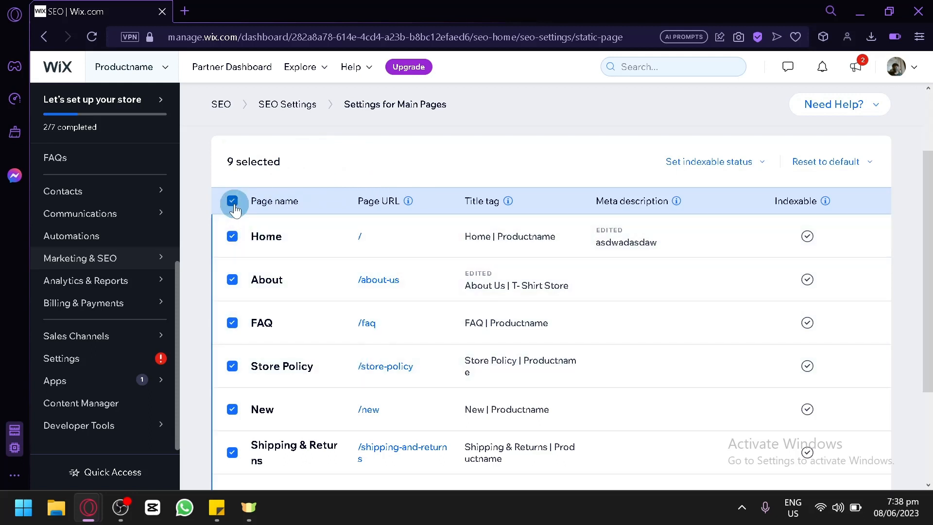
scroll(704, 204, down, 2)
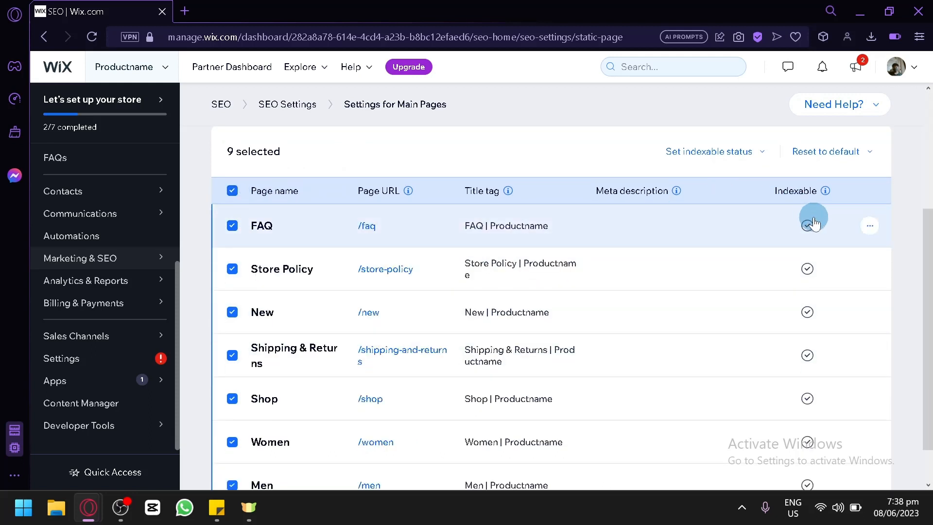
click(870, 224)
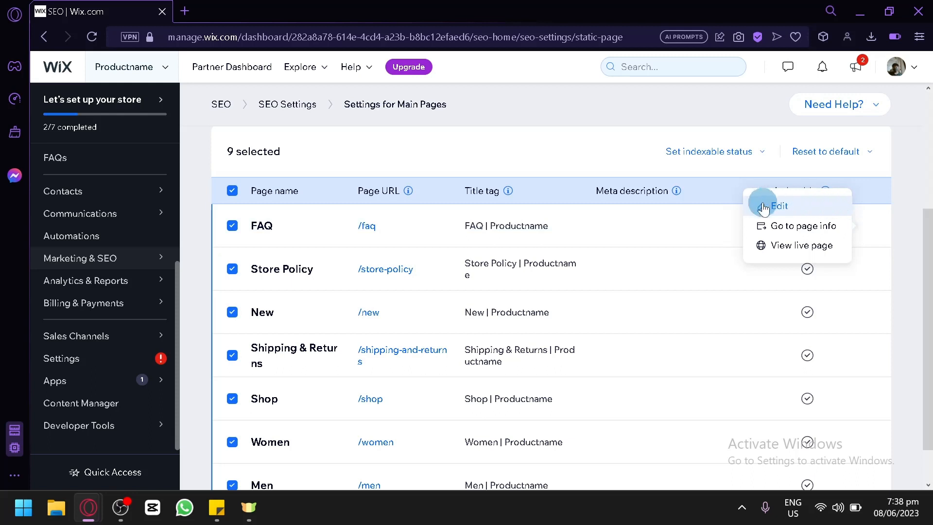
click(789, 213)
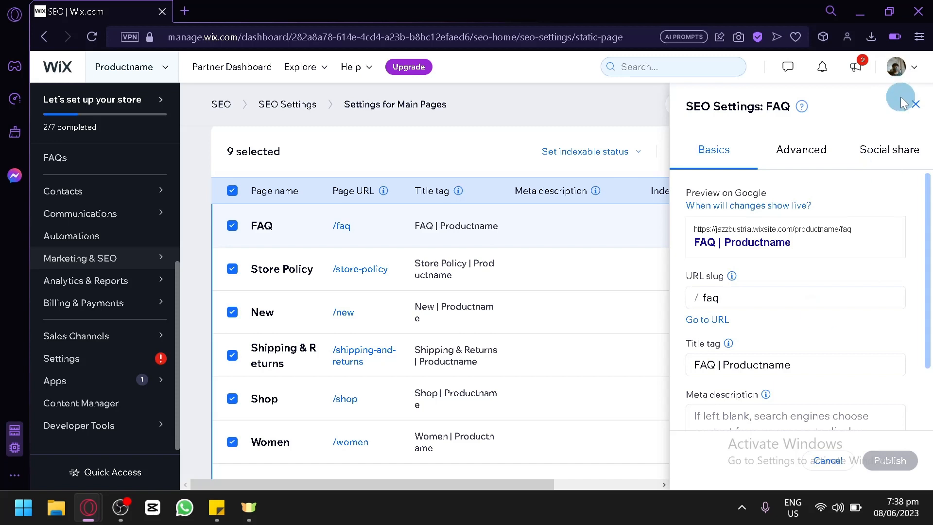
scroll(812, 287, down, 2)
scroll(811, 287, up, 2)
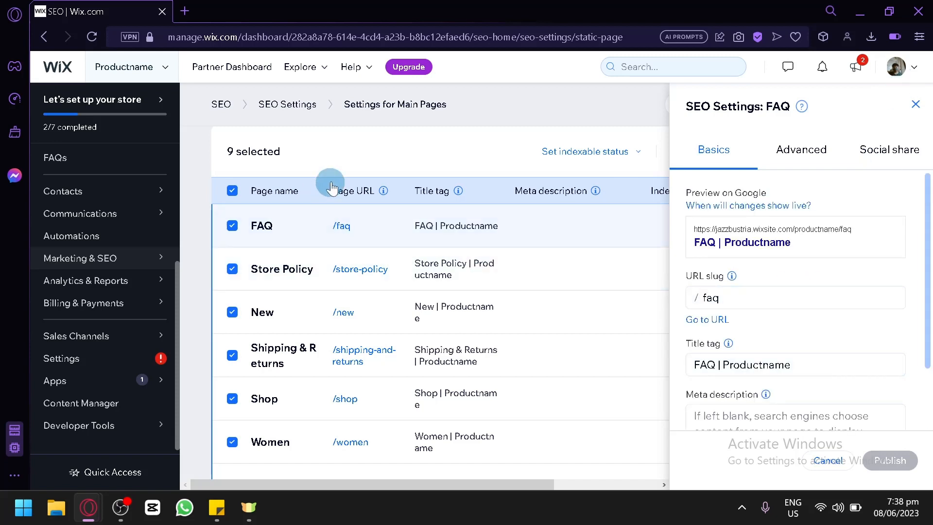
Review the FAQ page's advanced and social share settings and close its SEO settings without changes.
click(813, 162)
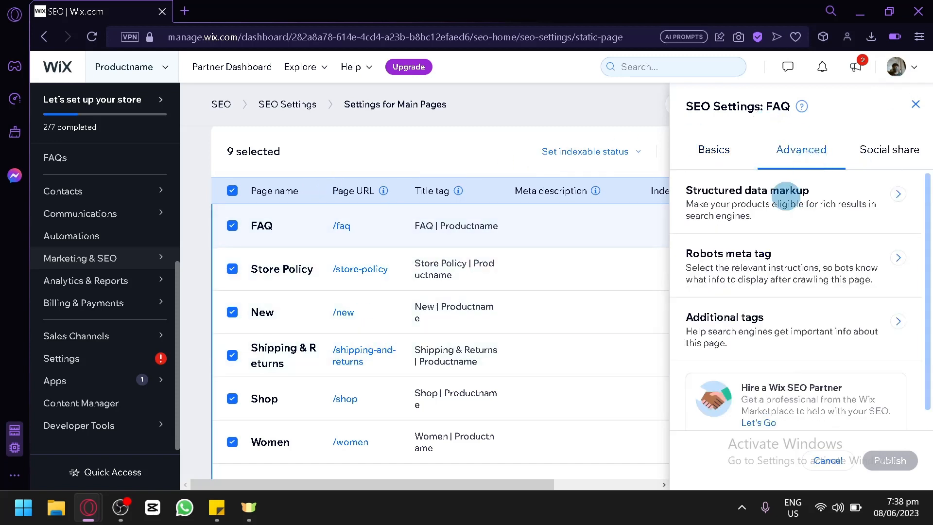
scroll(758, 238, down, 1)
scroll(759, 238, up, 1)
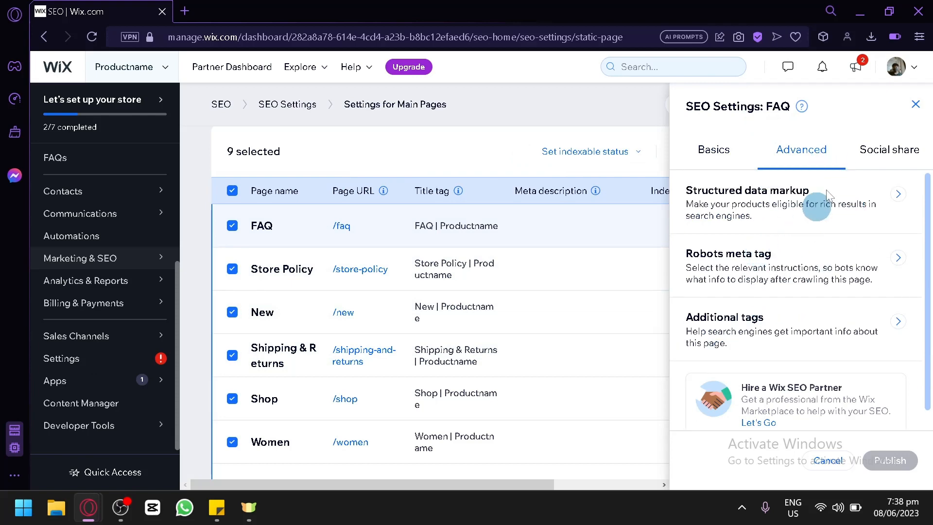
click(853, 148)
scroll(813, 300, down, 3)
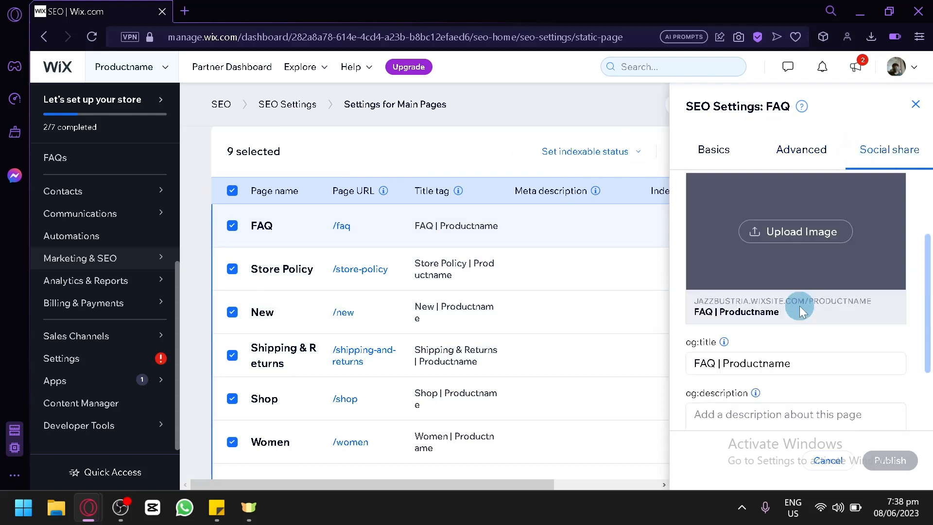
scroll(821, 226, up, 3)
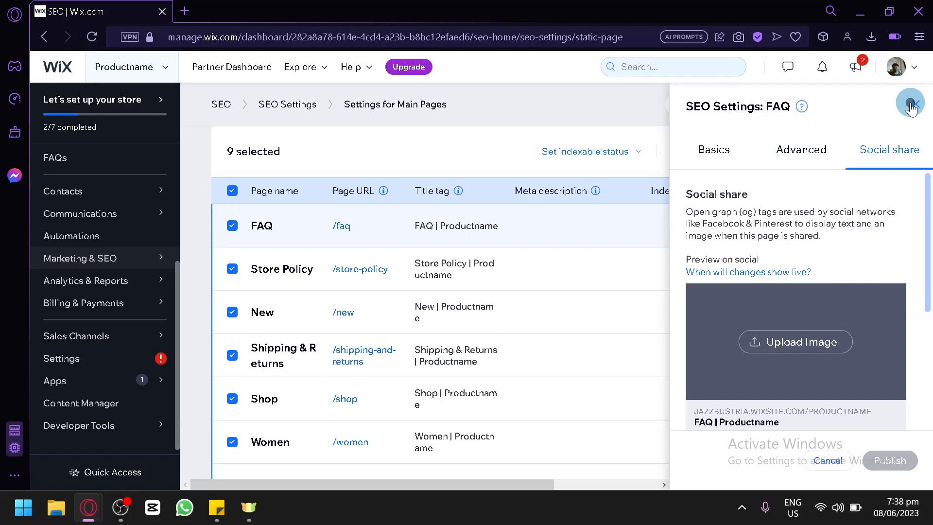
click(911, 105)
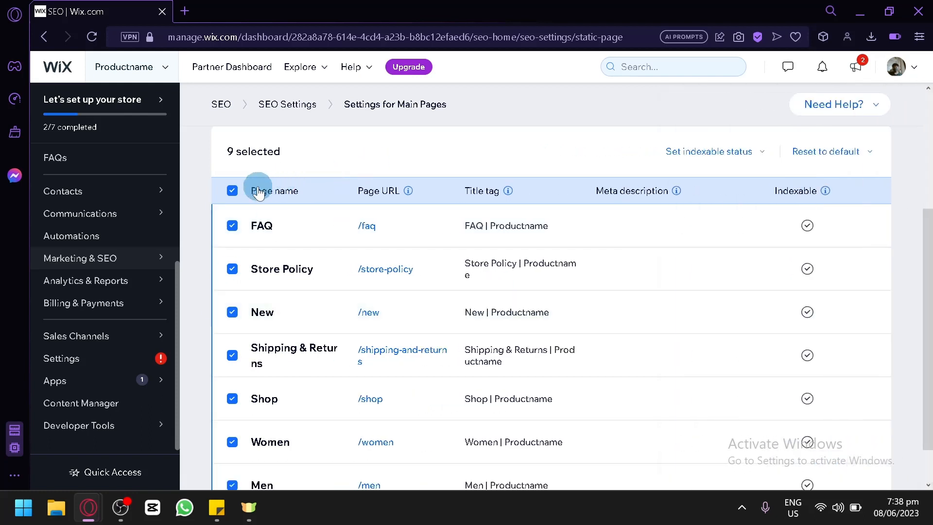
Deselect all main pages, view the New page's basic SEO settings, and return to the SEO Settings overview.
click(232, 191)
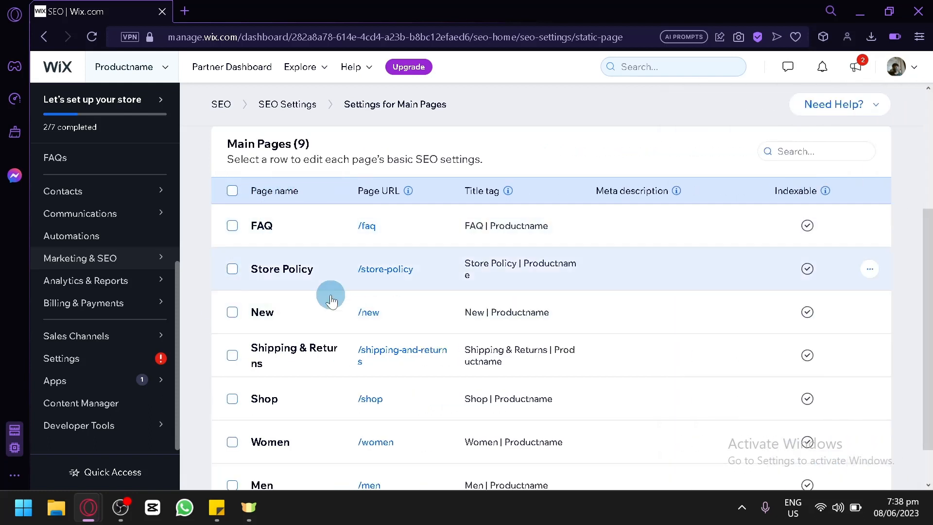
click(290, 311)
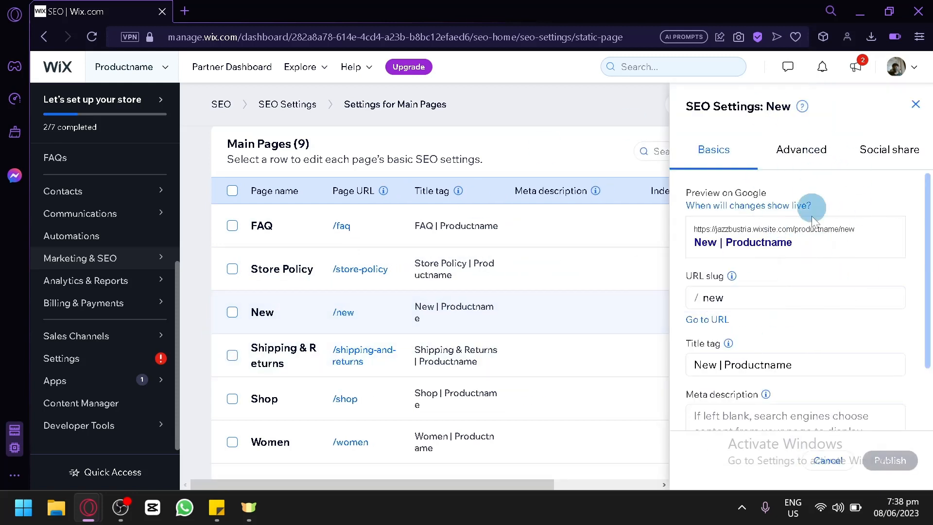
scroll(765, 320, down, 2)
scroll(782, 301, up, 2)
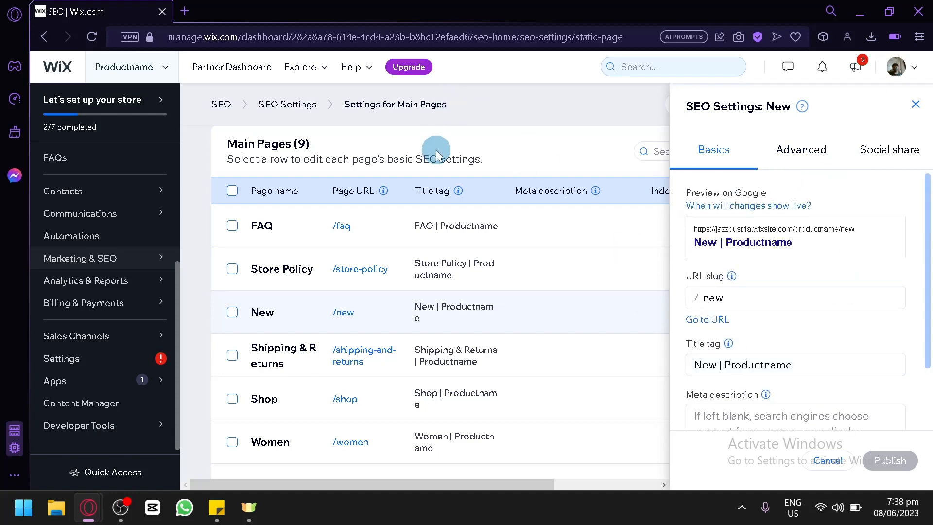
click(311, 105)
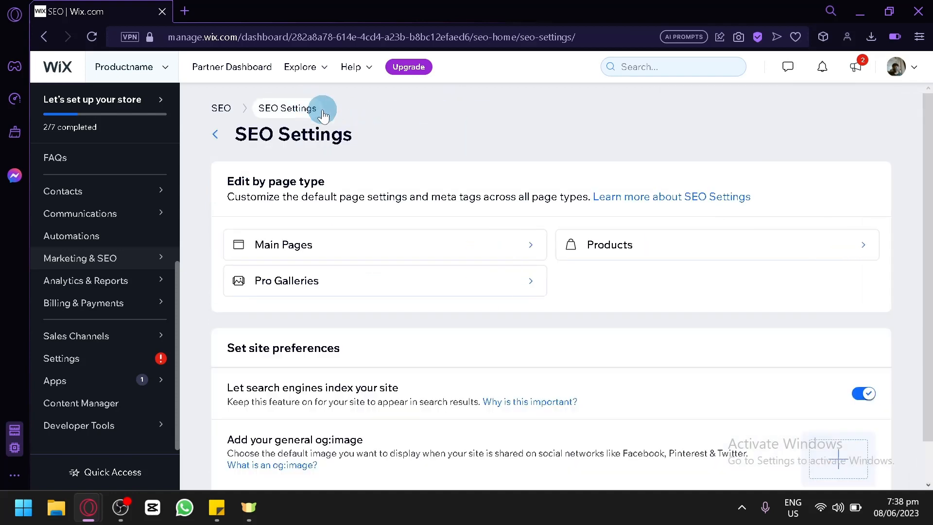
Open the SEO settings for Products, switch to editing by product and look through the list of product pages.
click(628, 236)
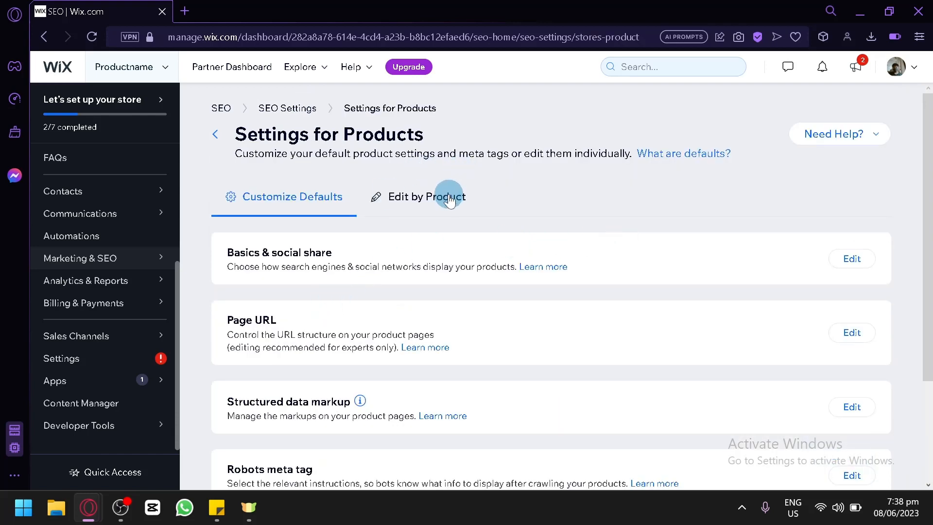
click(449, 200)
scroll(250, 316, down, 3)
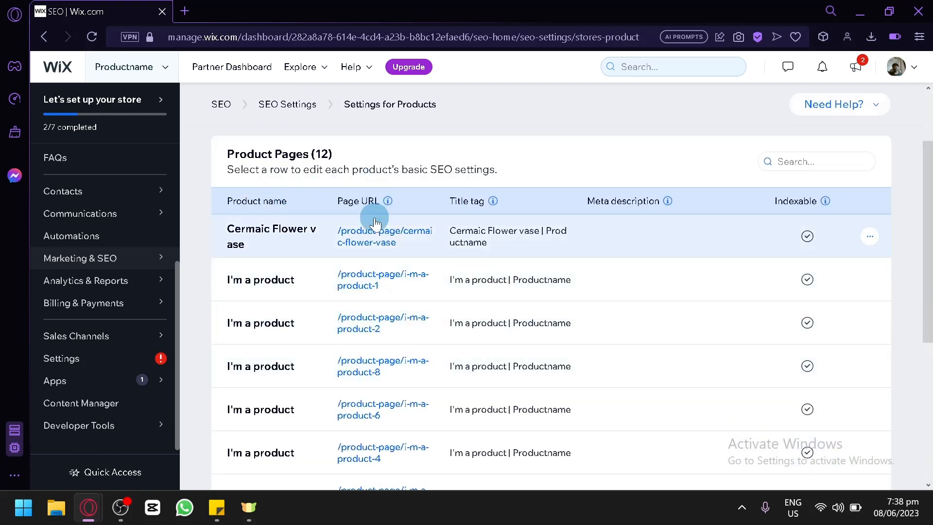
scroll(246, 266, down, 4)
scroll(360, 298, down, 2)
scroll(292, 329, up, 10)
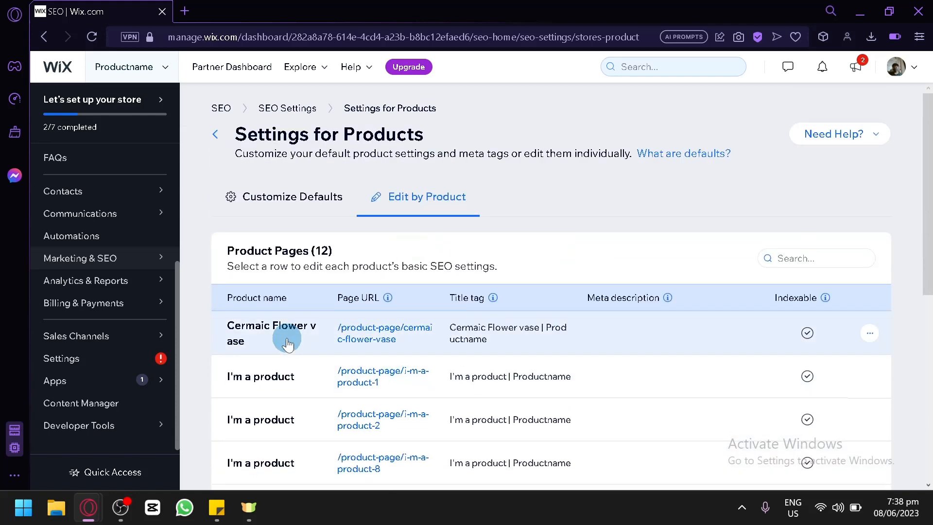
View the basic SEO settings of the product with the URL i-m-a-product-1 and return to the SEO Settings overview.
scroll(272, 356, down, 2)
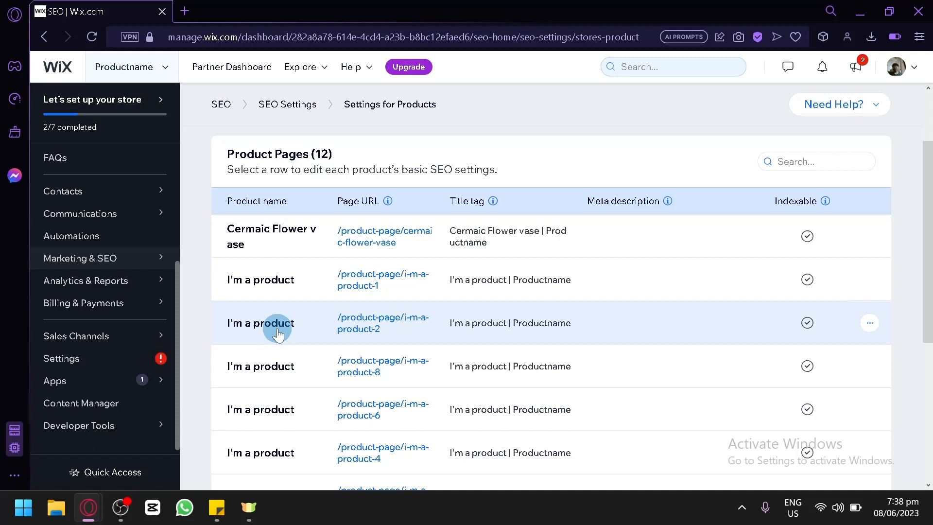
click(615, 294)
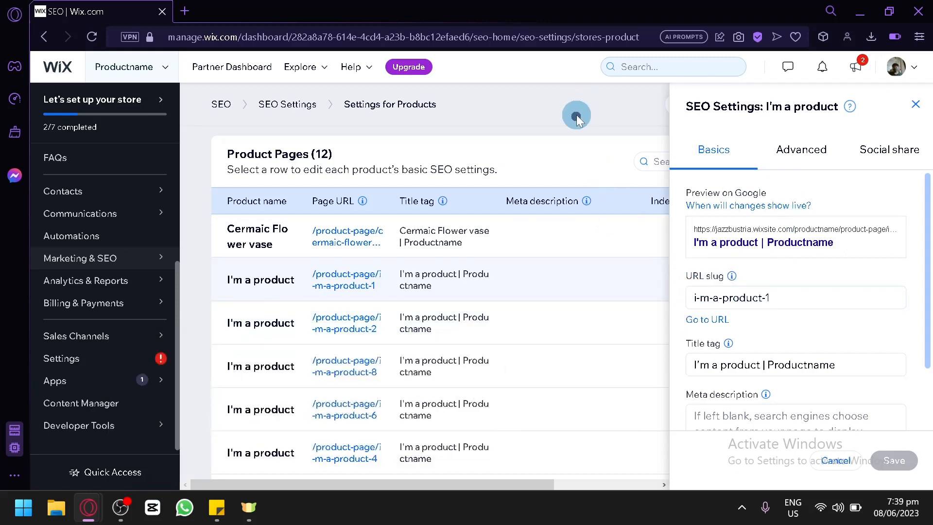
click(290, 104)
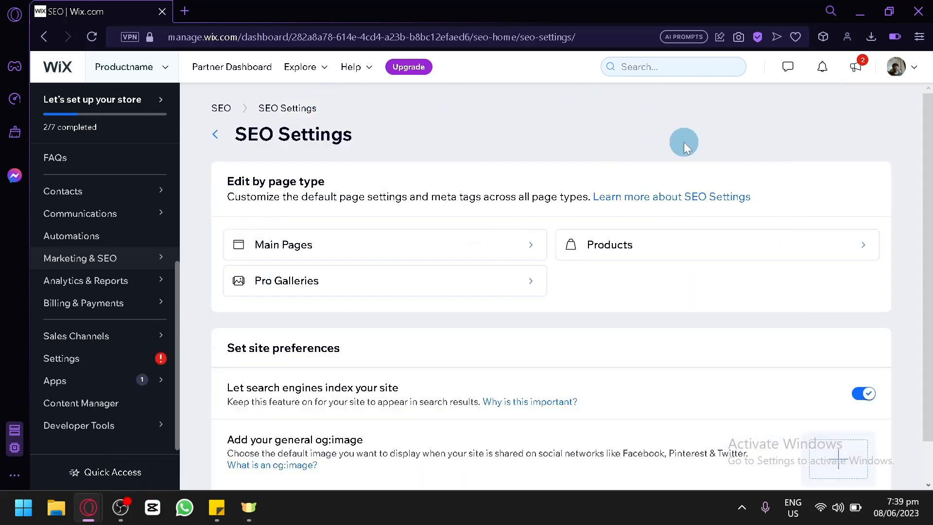